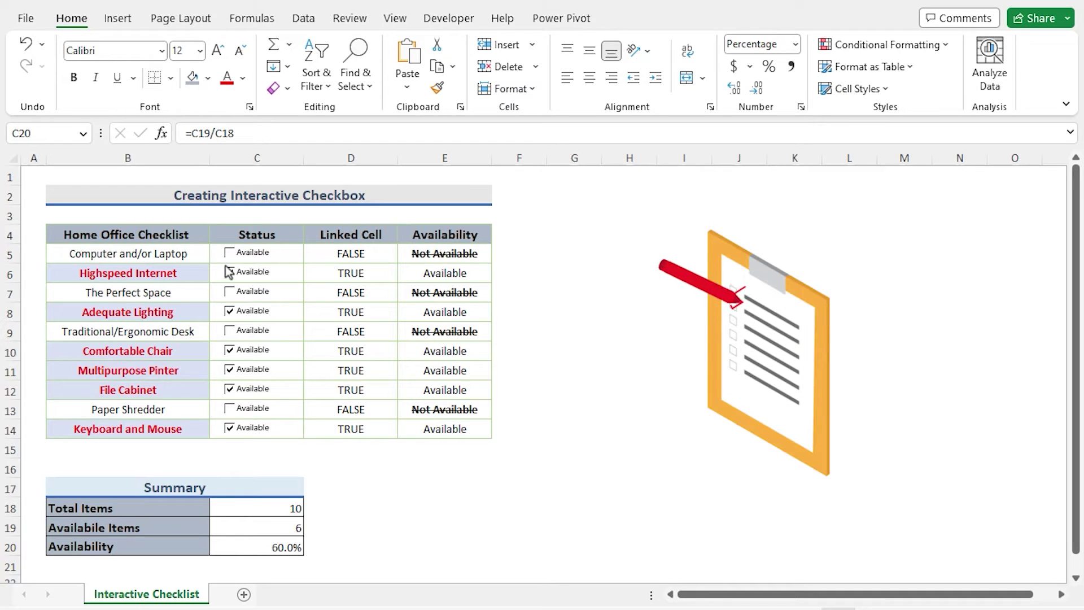
- Tick and untick The Perfect Space, Desk, Lighting, Internet and Computer items to watch highlighting change
{"action": "left_click", "coordinate": [230, 292]}
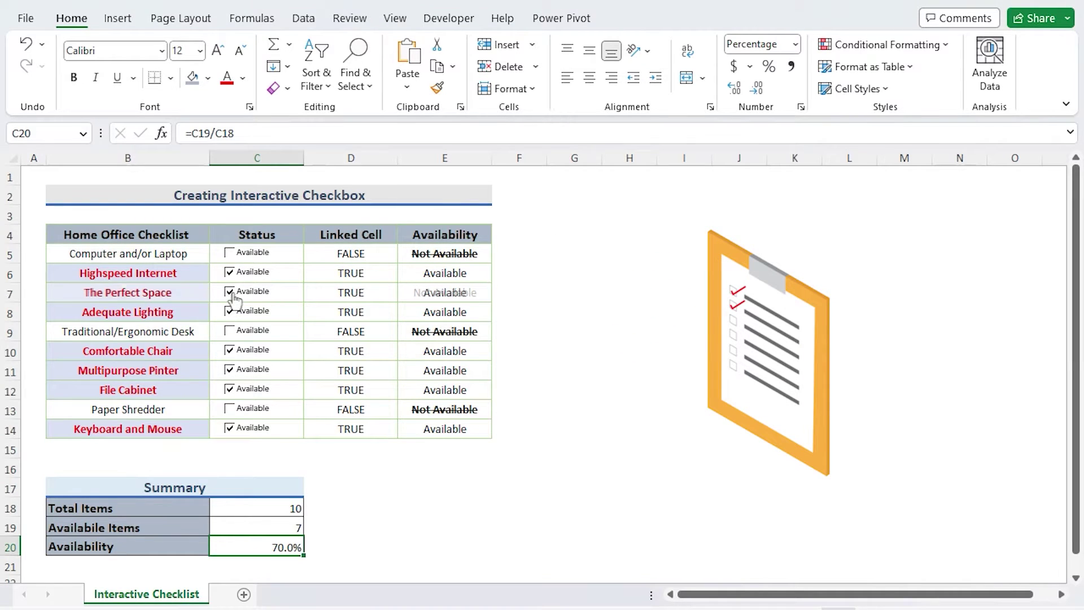
{"action": "left_click", "coordinate": [230, 331]}
{"action": "left_click", "coordinate": [230, 331]}
{"action": "left_click", "coordinate": [230, 312]}
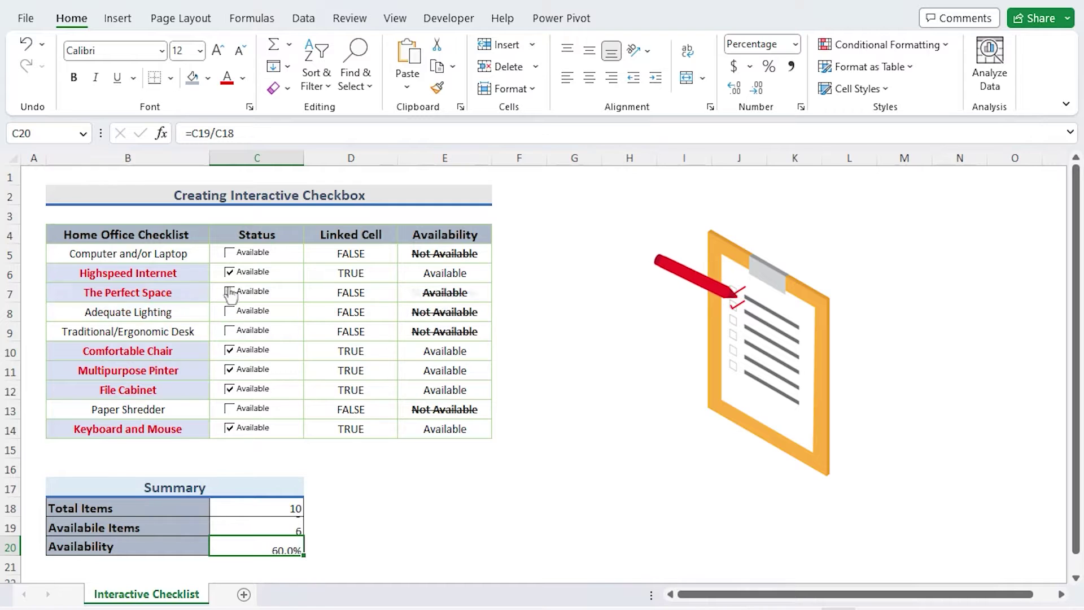
{"action": "left_click", "coordinate": [230, 292]}
{"action": "left_click", "coordinate": [229, 272]}
{"action": "left_click", "coordinate": [230, 252]}
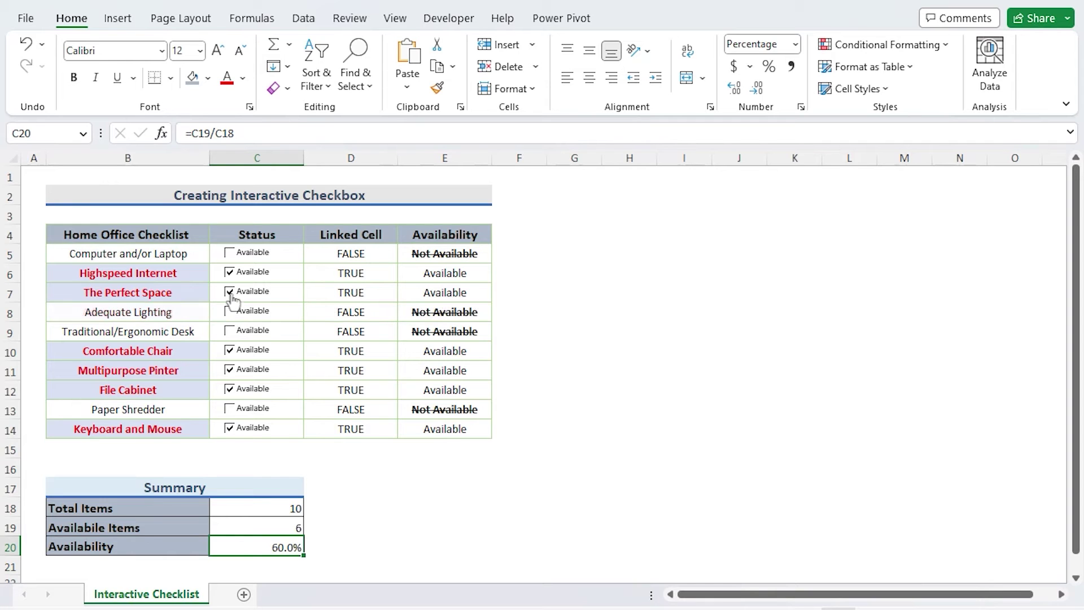
- Toggle The Perfect Space, Highspeed Internet and Computer and/or Laptop again to watch the percentage update
{"action": "left_click", "coordinate": [229, 292]}
{"action": "left_click", "coordinate": [229, 273]}
{"action": "left_click", "coordinate": [229, 254]}
{"action": "left_click", "coordinate": [229, 254]}
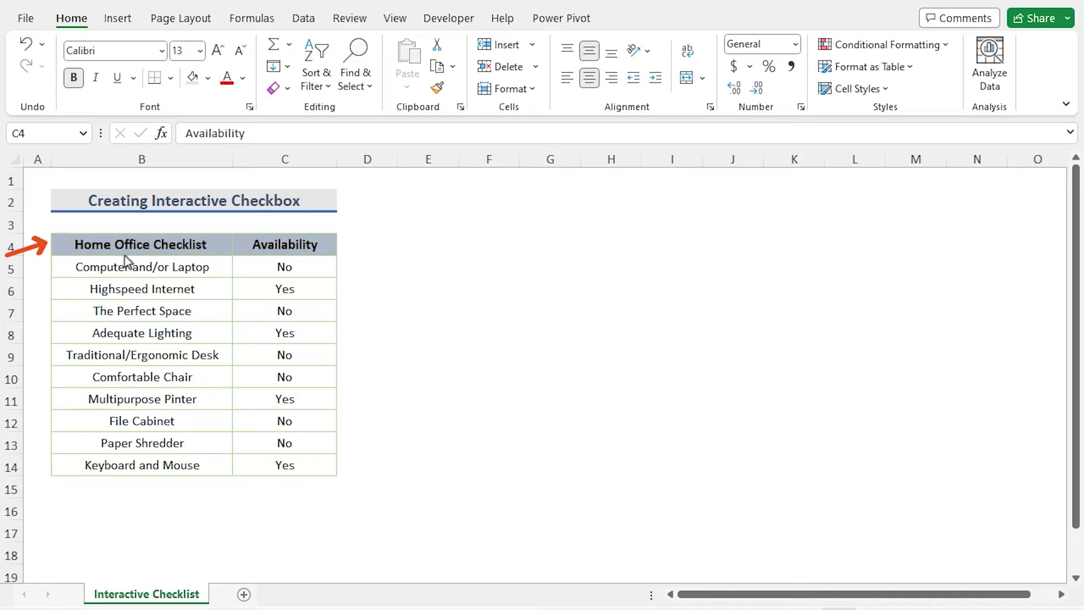
{"action": "left_click", "coordinate": [209, 243]}
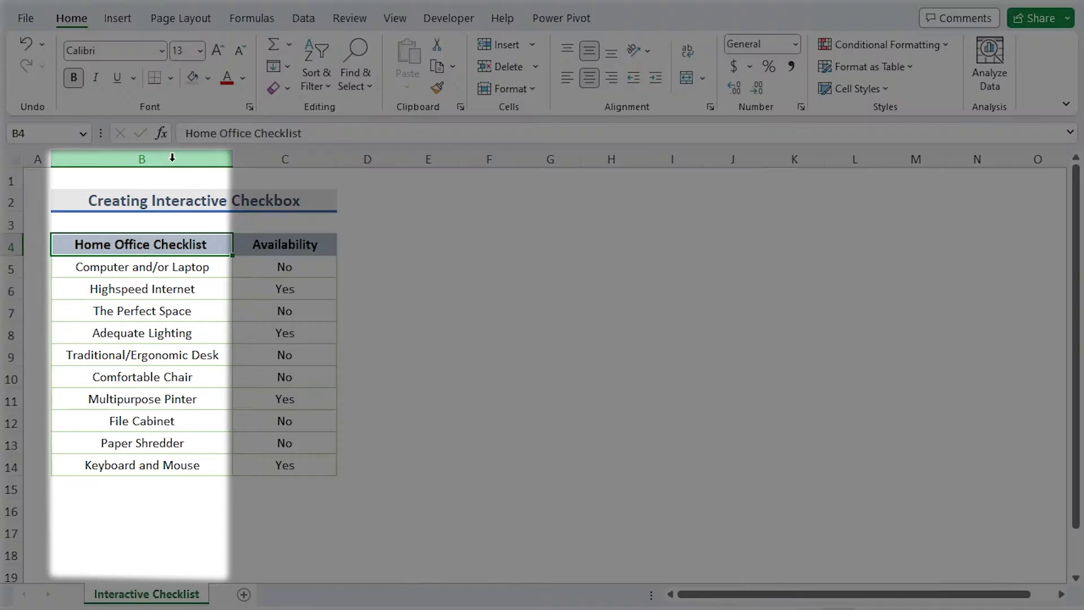
{"action": "left_click", "coordinate": [172, 158]}
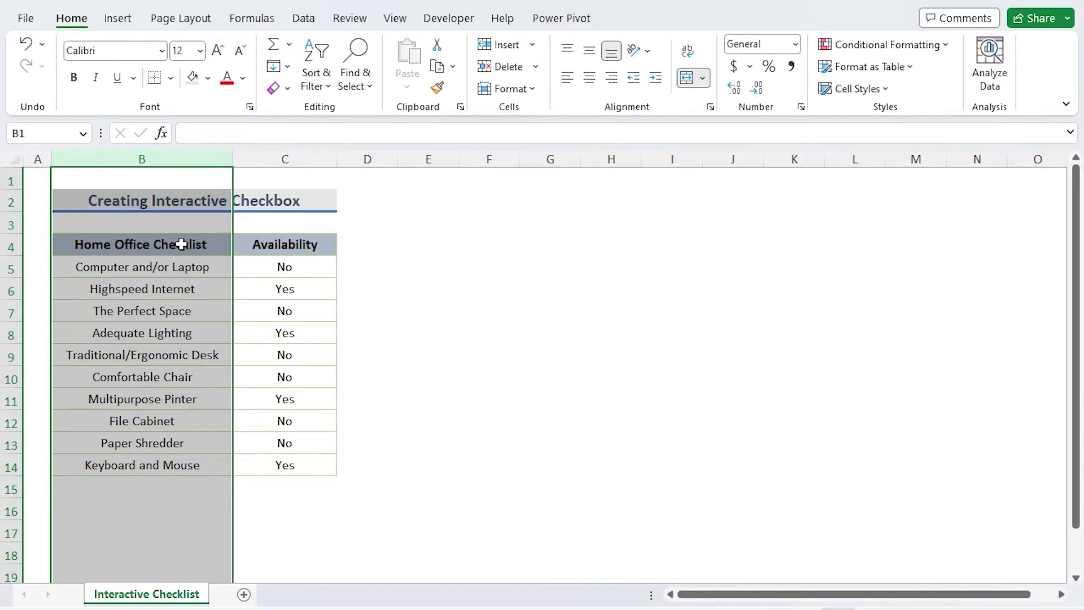
{"action": "left_click", "coordinate": [333, 244]}
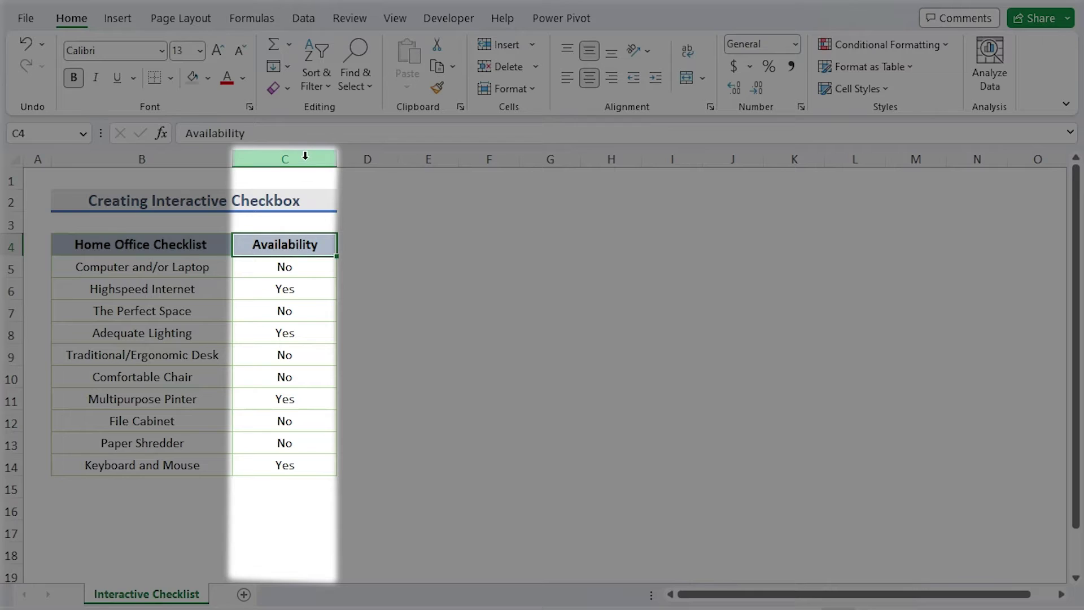
{"action": "left_click", "coordinate": [305, 159]}
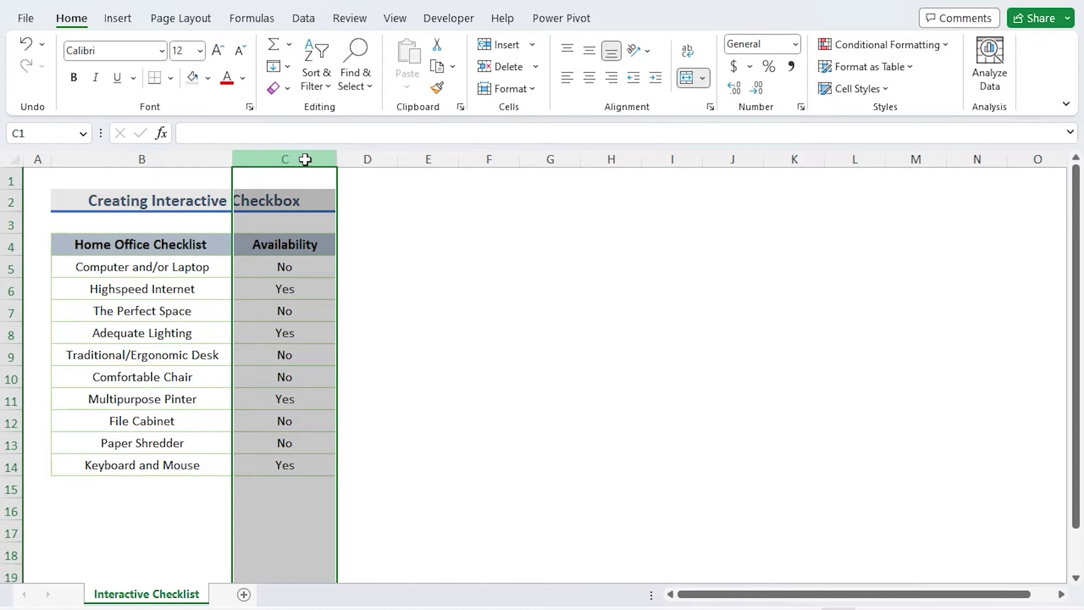
{"action": "left_click", "coordinate": [315, 244]}
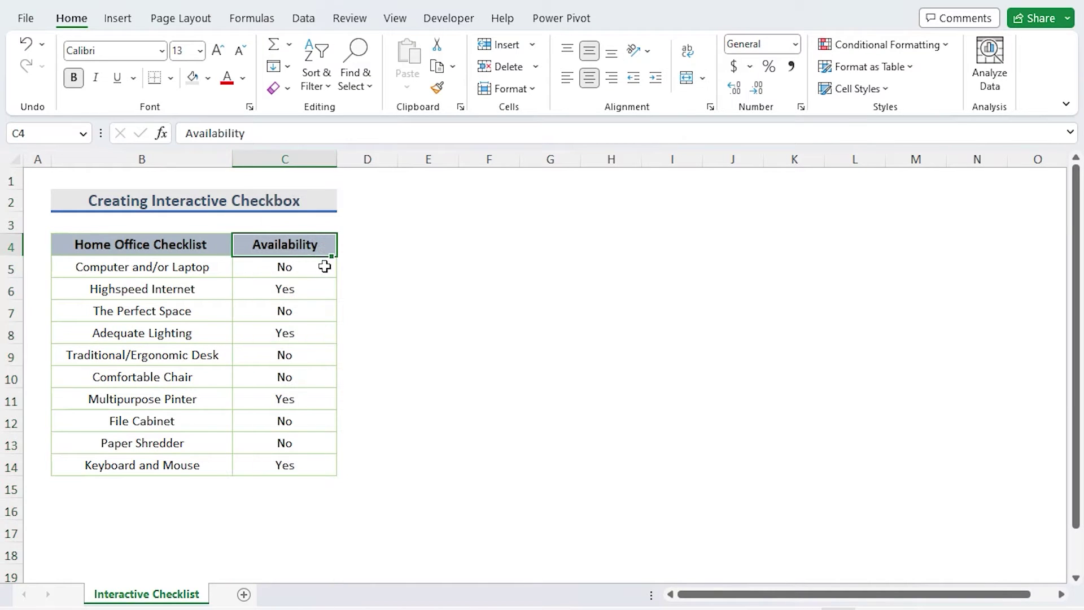
{"action": "left_click", "coordinate": [316, 201]}
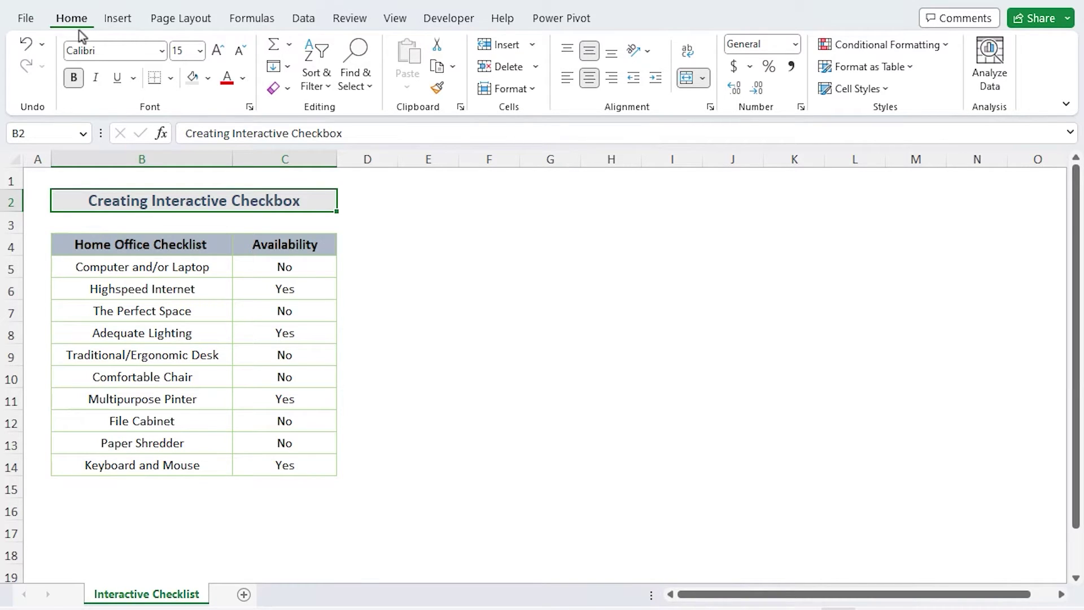
- Enable the Developer tab through File > Options > Customize Ribbon
{"action": "left_click", "coordinate": [28, 20]}
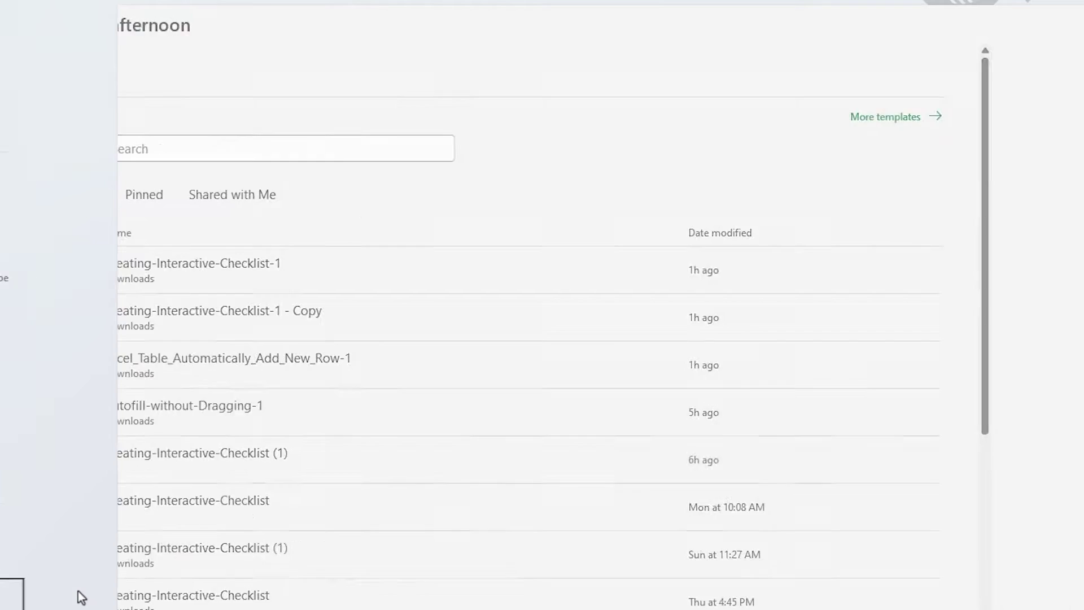
{"action": "left_click", "coordinate": [82, 597]}
{"action": "left_click", "coordinate": [249, 238]}
{"action": "left_click", "coordinate": [653, 391]}
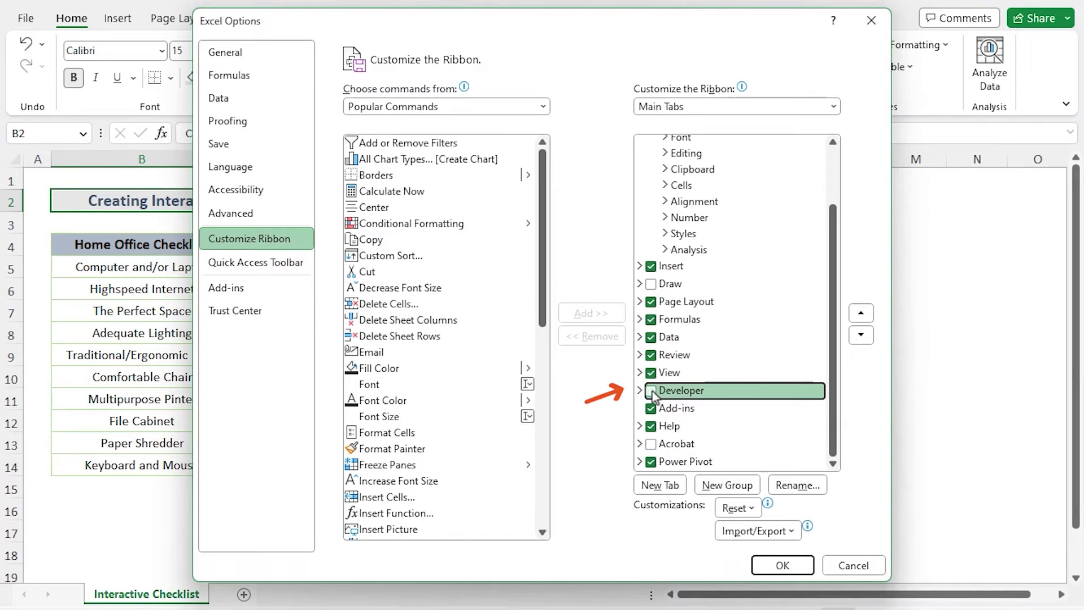
{"action": "left_click", "coordinate": [652, 391]}
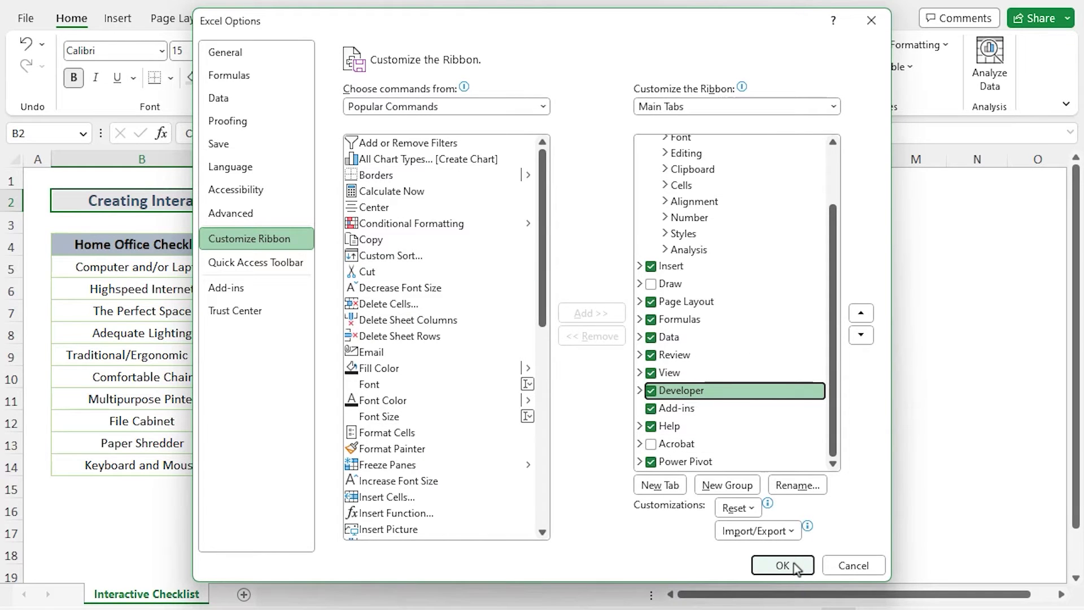
{"action": "left_click", "coordinate": [795, 566]}
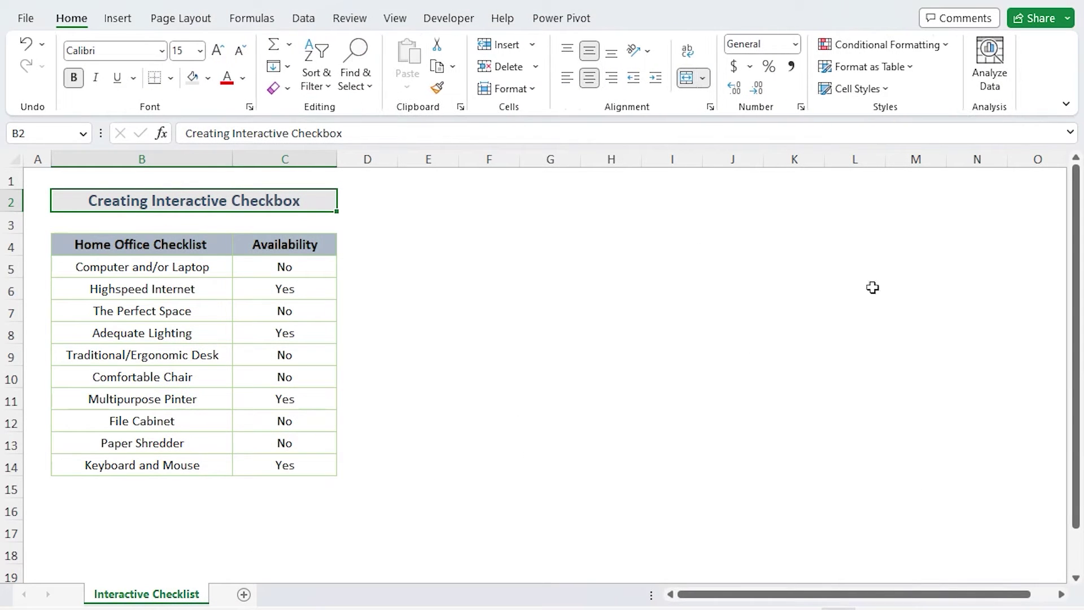
- Enable Developer again through the ribbon's Customize the Ribbon shortcut
{"action": "right_click", "coordinate": [473, 18]}
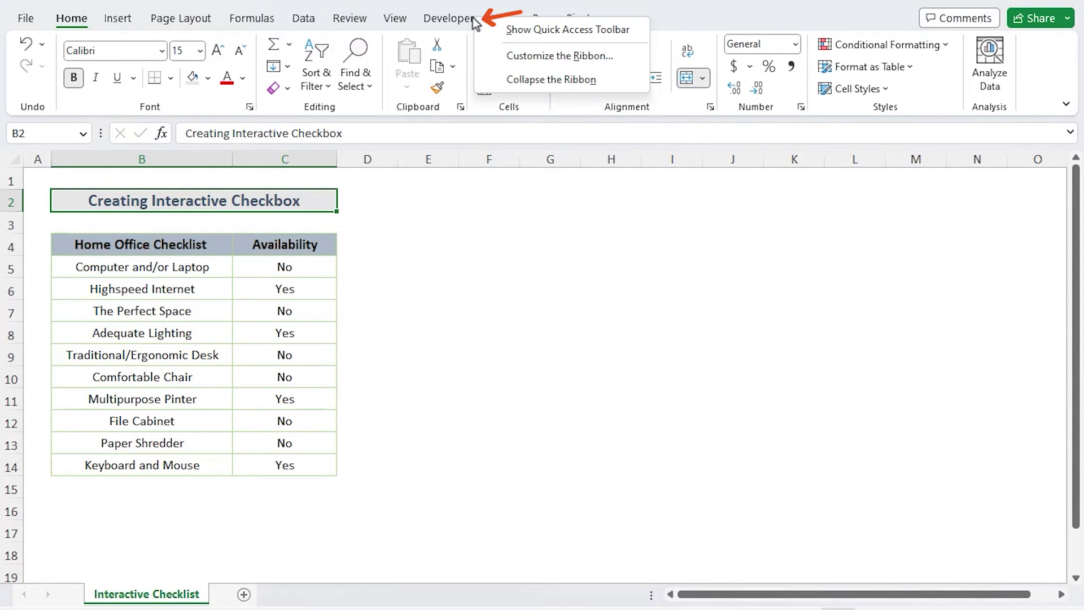
{"action": "left_click", "coordinate": [624, 54]}
{"action": "scroll", "coordinate": [710, 352], "scroll_direction": "down", "scroll_amount": 1}
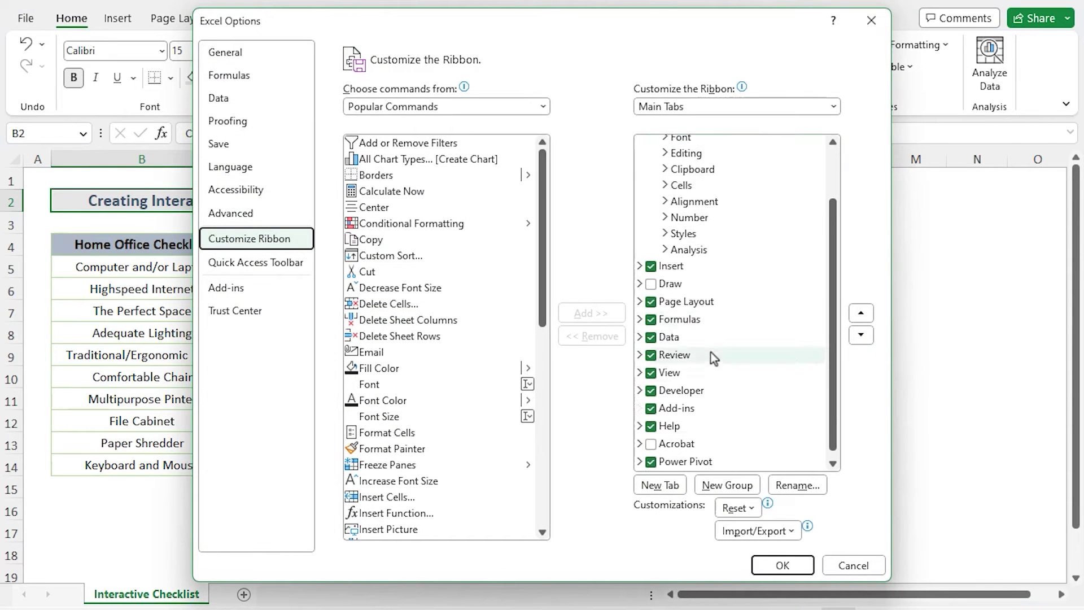
{"action": "left_click", "coordinate": [669, 391]}
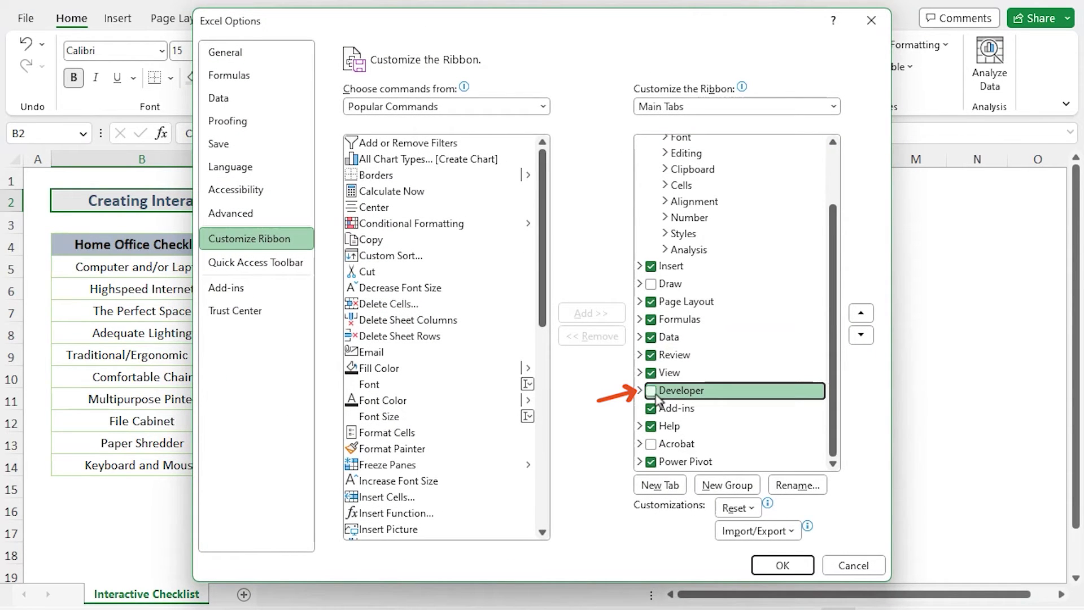
{"action": "left_click", "coordinate": [653, 394]}
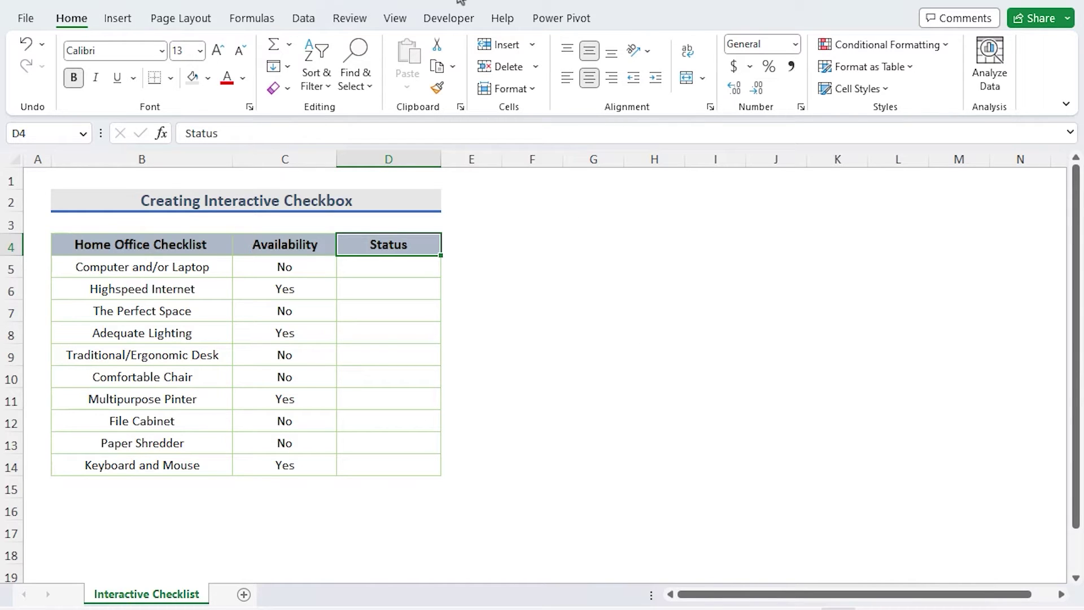
- Insert a Check Box form control into cell D5
{"action": "left_click", "coordinate": [449, 18]}
{"action": "left_click", "coordinate": [387, 65]}
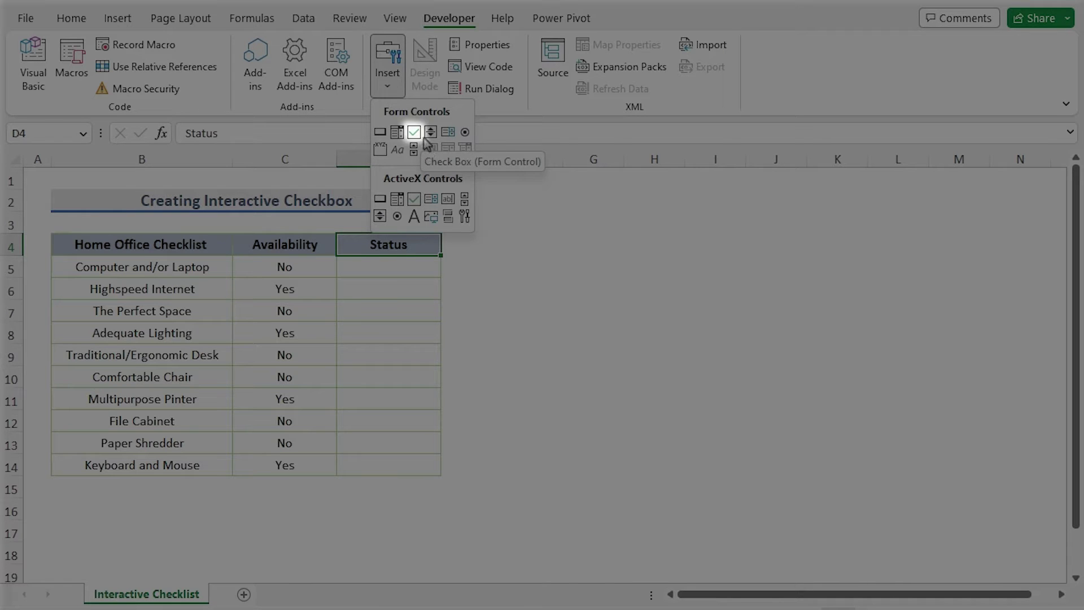
{"action": "left_click", "coordinate": [417, 137]}
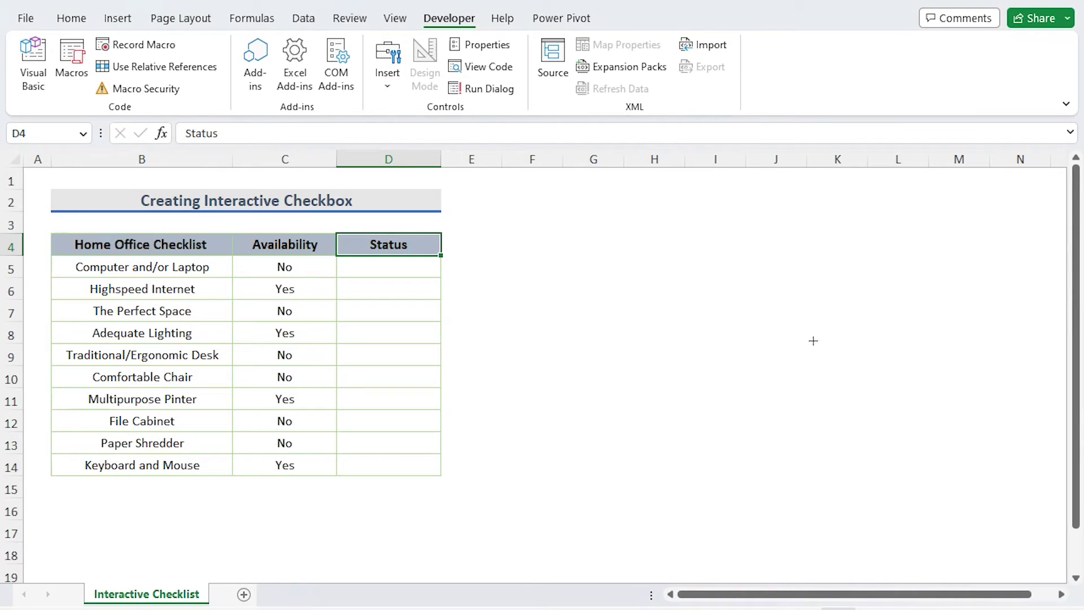
{"action": "left_click", "coordinate": [354, 264]}
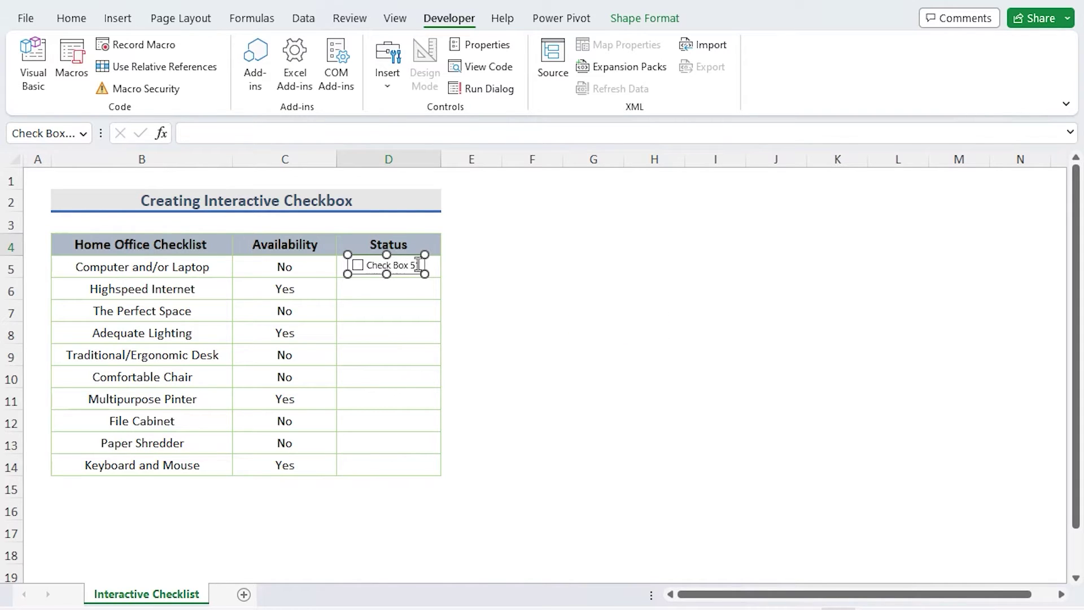
- Replace the checkbox's default 'Check Box 51' label with 'Available'
{"action": "right_click", "coordinate": [418, 265]}
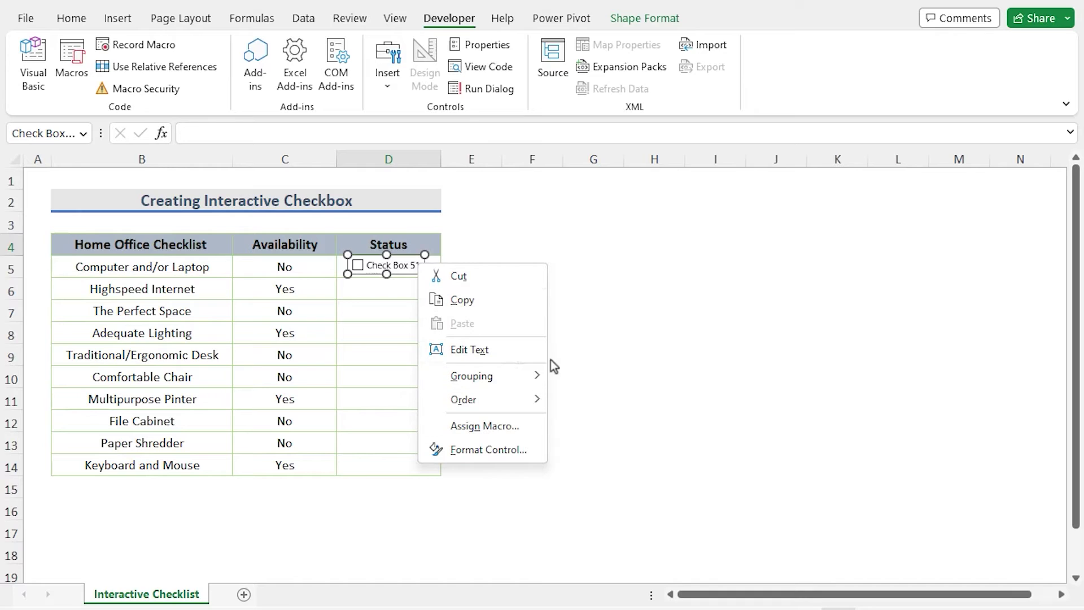
{"action": "left_click", "coordinate": [517, 349]}
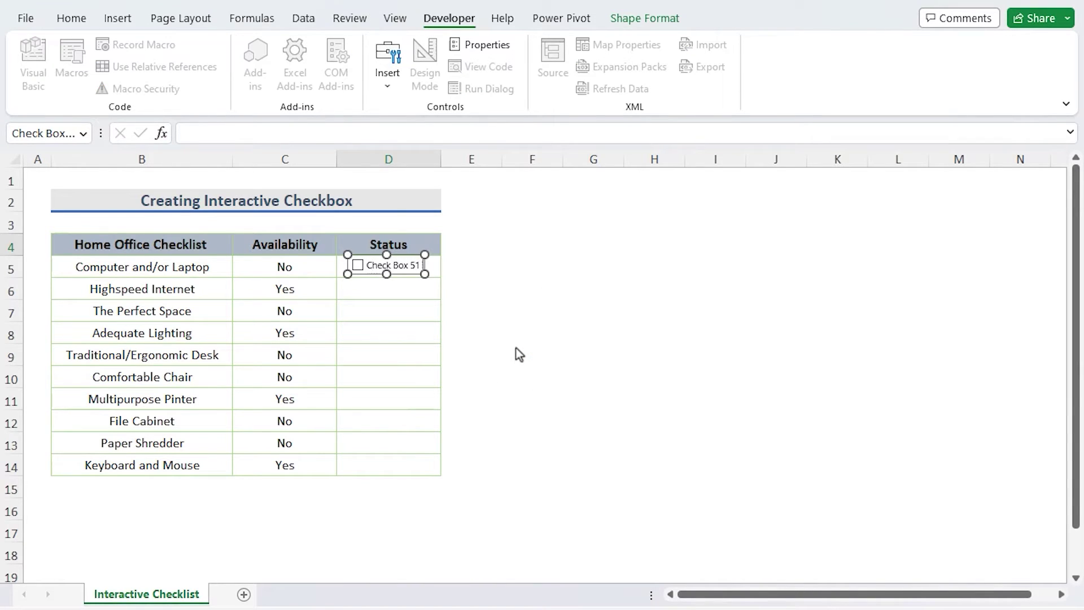
{"action": "key", "text": "ctrl+a"}
{"action": "key", "text": "BackSpace"}
{"action": "type", "text": "Availa"}
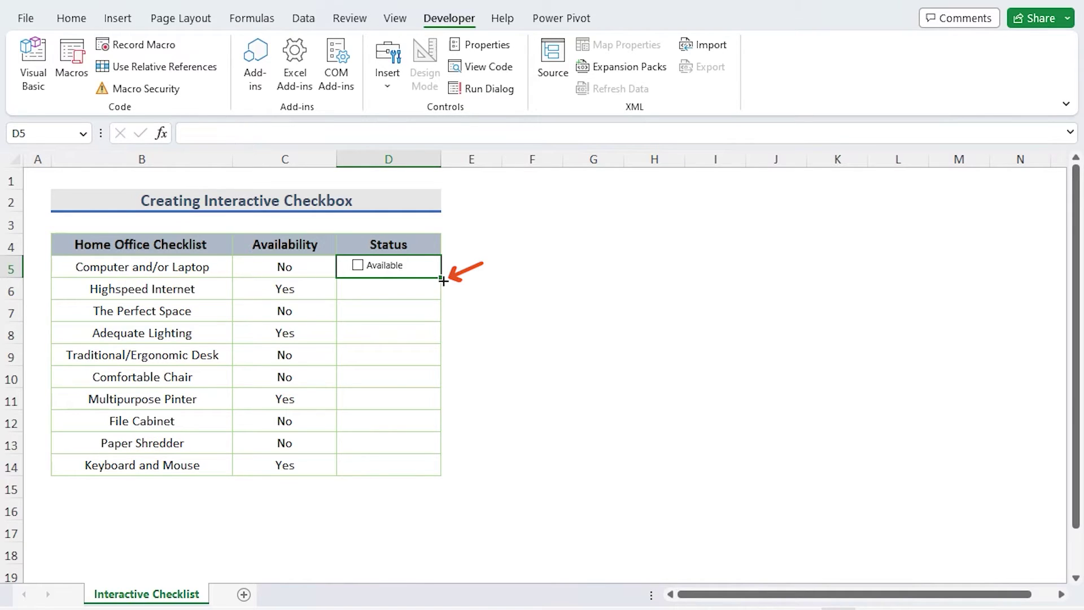
- Fill the D5 checkbox down through D14 so every item row has one
{"action": "left_click_drag", "start_coordinate": [444, 281], "coordinate": [441, 468]}
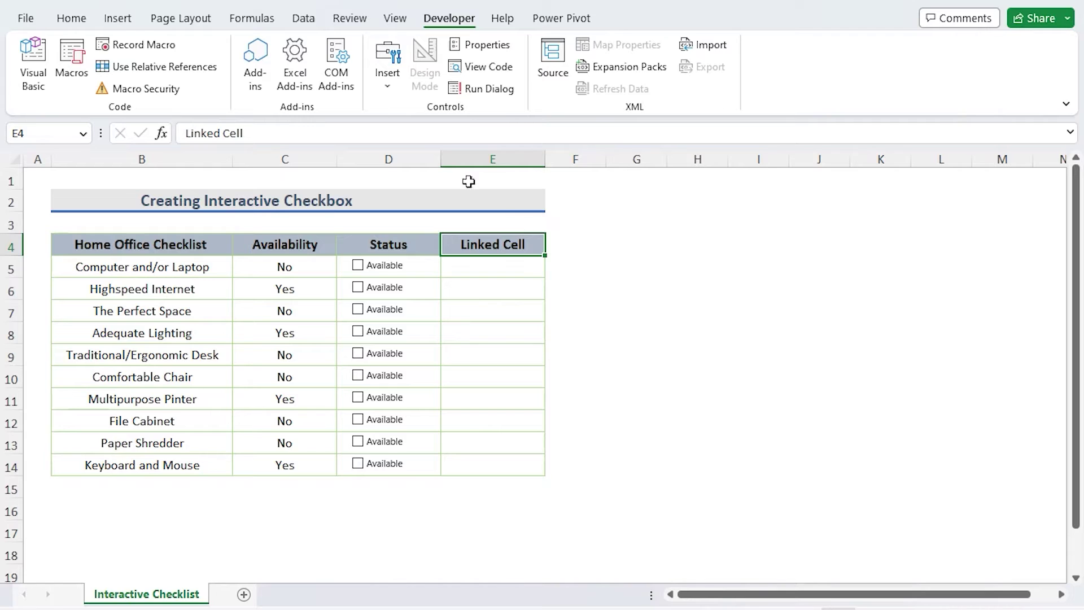
- Set the D5 checkbox to start unchecked with its cell link $E$5
{"action": "left_click", "coordinate": [420, 265], "text": "ctrl"}
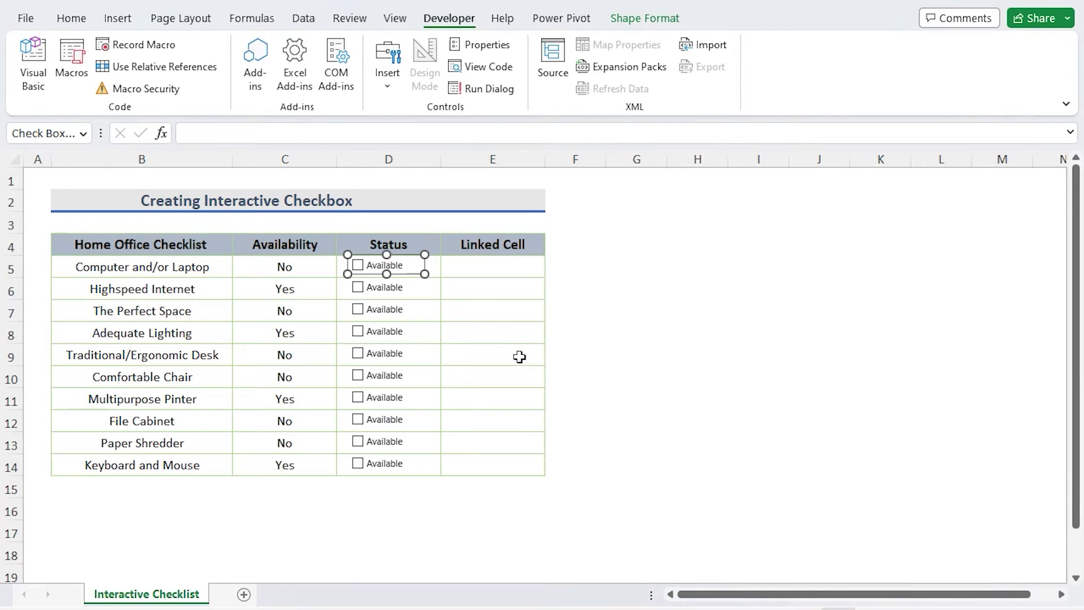
{"action": "right_click", "coordinate": [418, 266]}
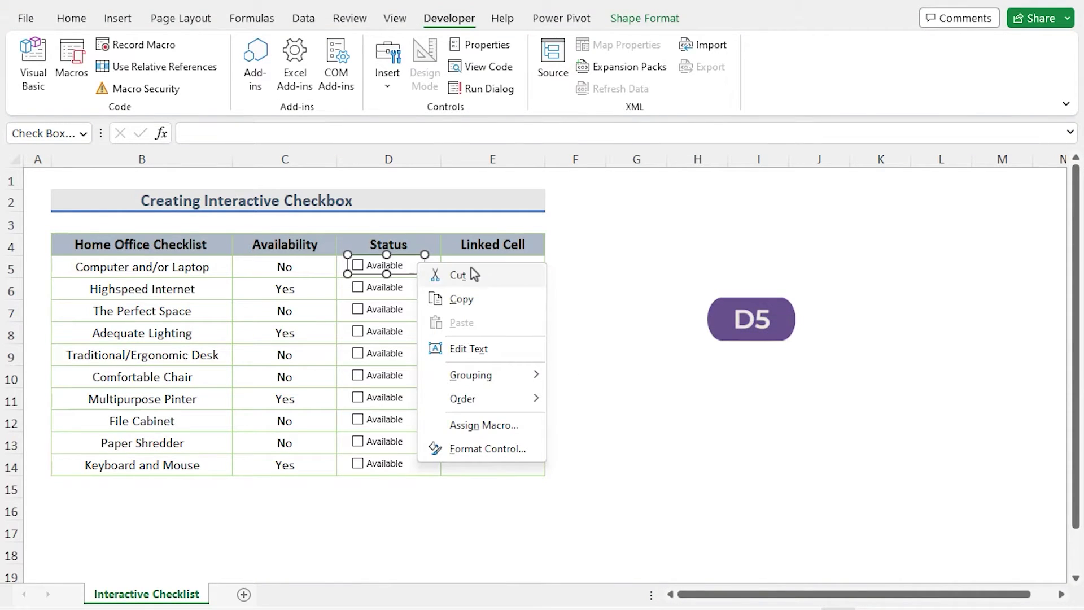
{"action": "left_click", "coordinate": [536, 450]}
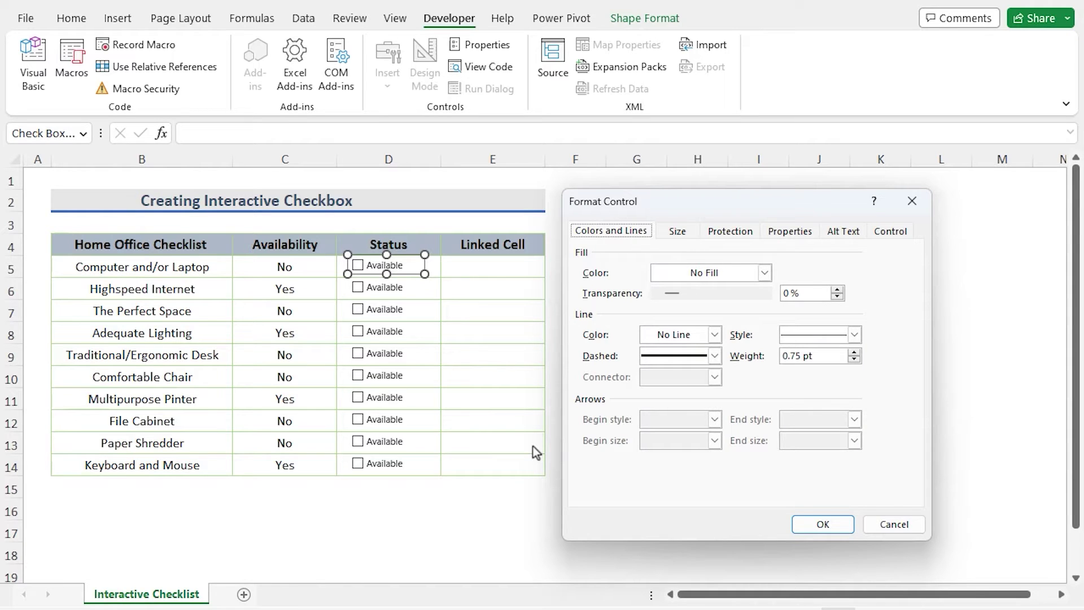
{"action": "left_click", "coordinate": [895, 237]}
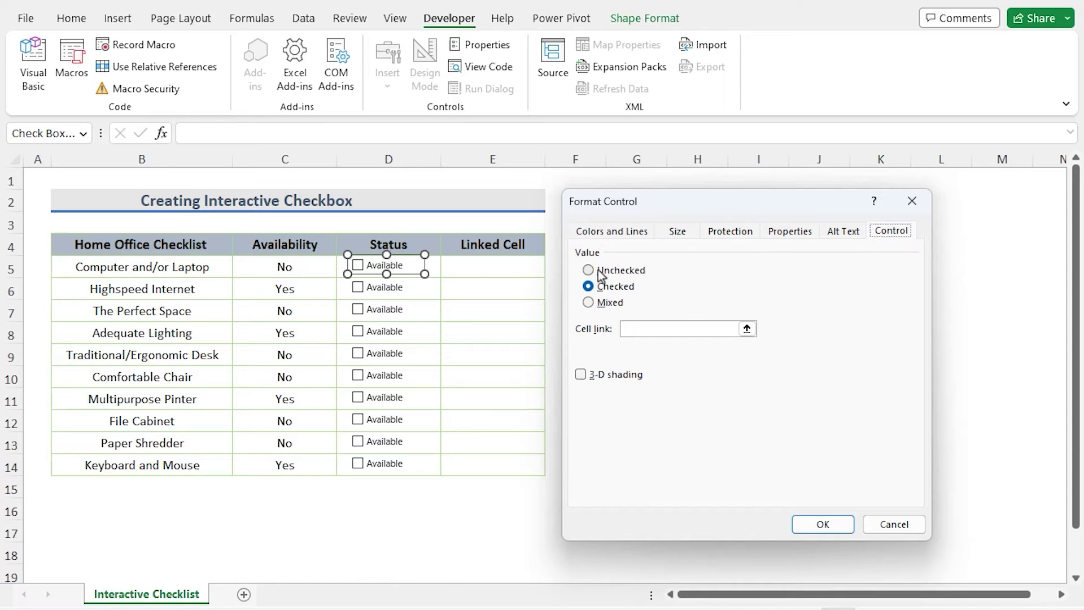
{"action": "left_click", "coordinate": [589, 270]}
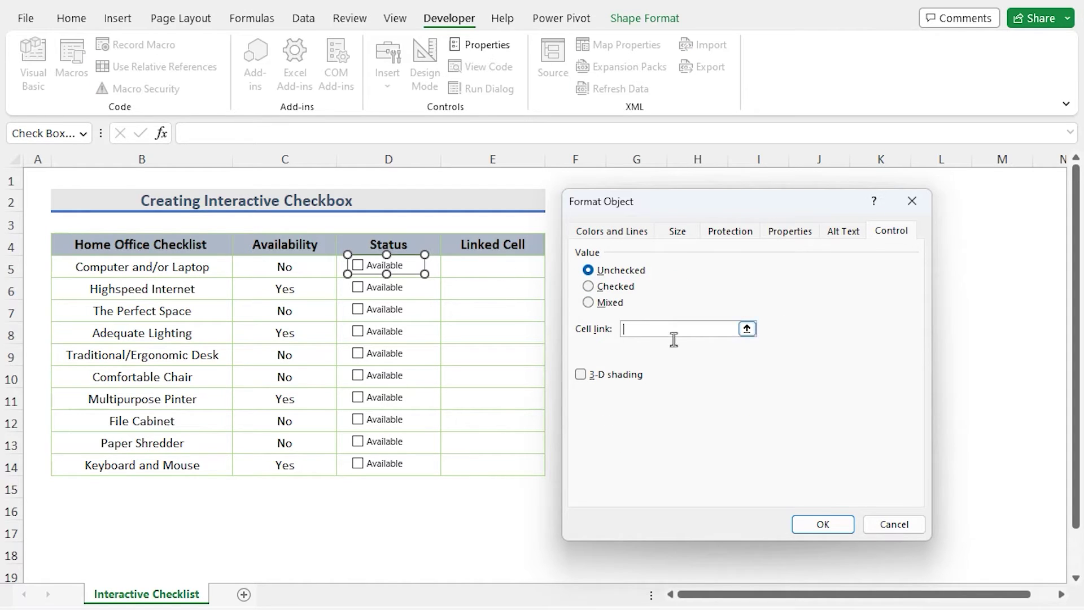
{"action": "left_click", "coordinate": [747, 329]}
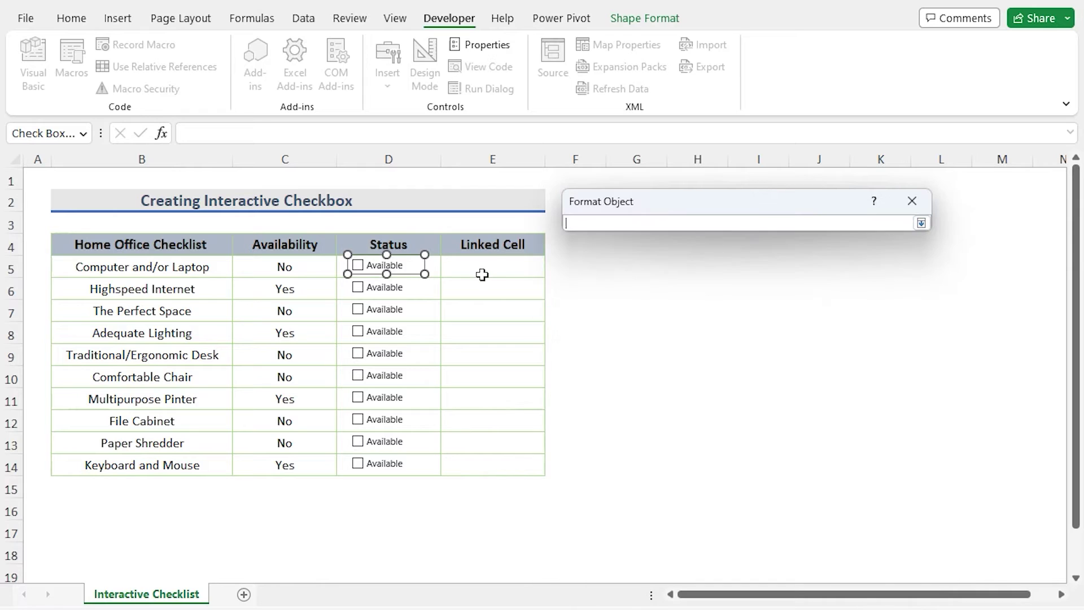
{"action": "left_click", "coordinate": [497, 267]}
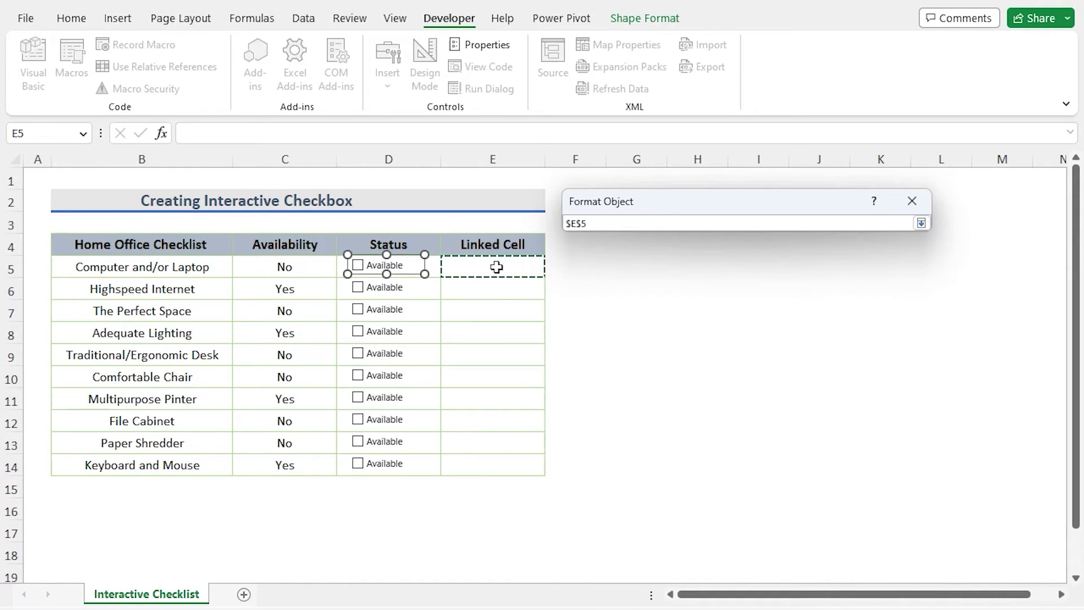
{"action": "left_click", "coordinate": [921, 223]}
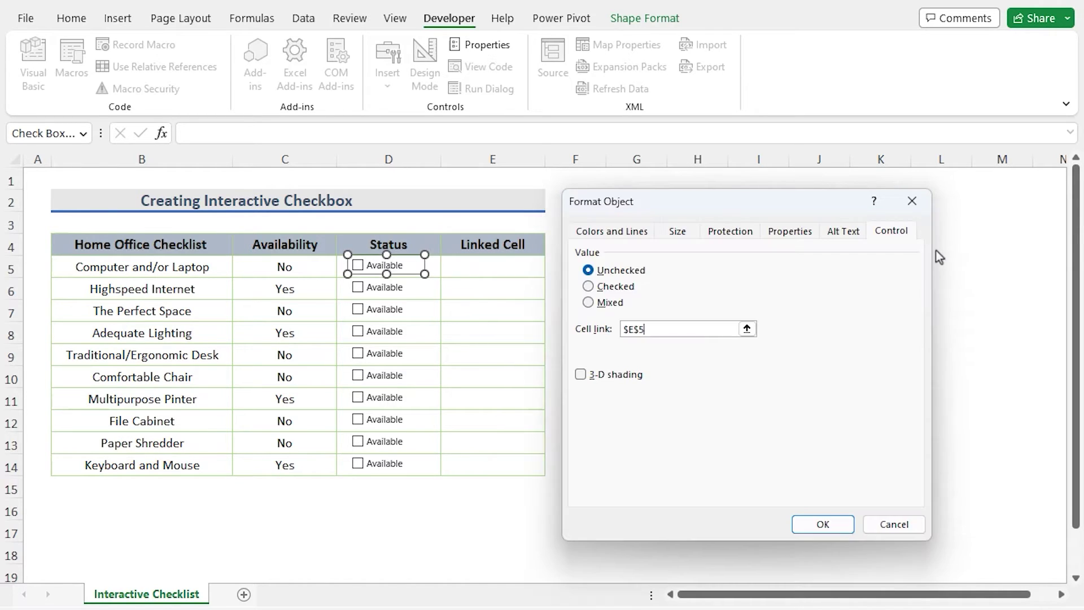
{"action": "left_click", "coordinate": [831, 526]}
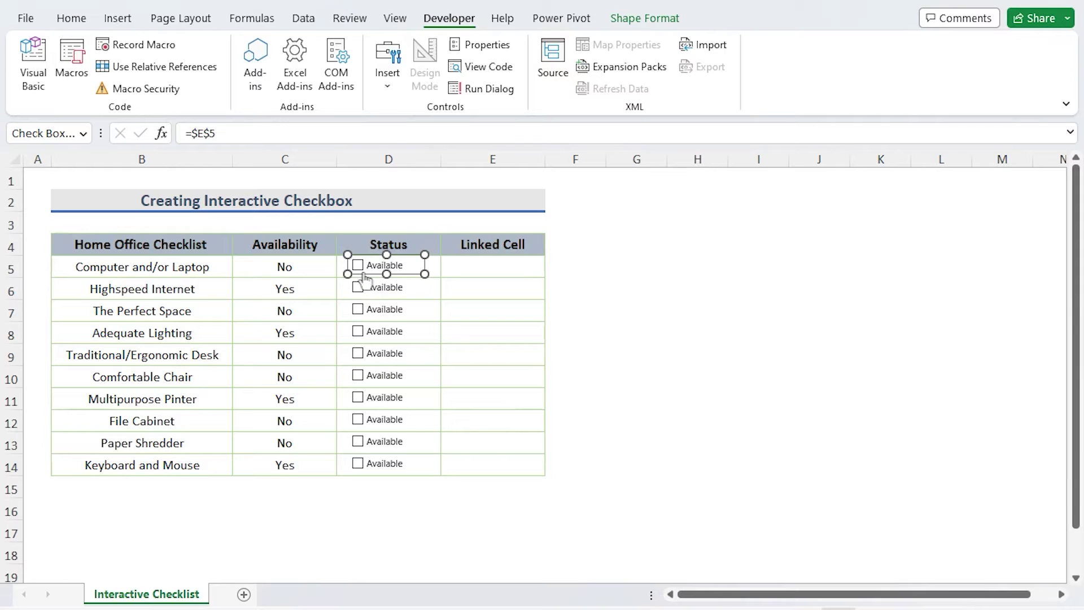
{"action": "left_click", "coordinate": [435, 265]}
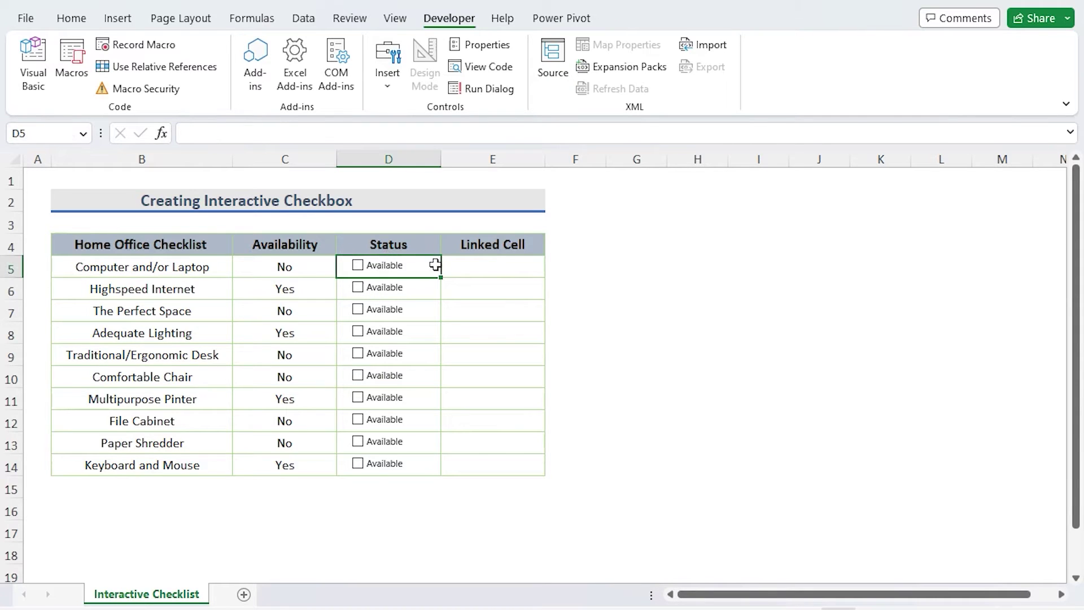
- Test the link by toggling the first checkbox, then select linked cells E6:E14
{"action": "left_click", "coordinate": [358, 267]}
{"action": "left_click", "coordinate": [358, 267]}
{"action": "left_click", "coordinate": [359, 268]}
{"action": "left_click", "coordinate": [358, 270]}
{"action": "left_click", "coordinate": [359, 274]}
{"action": "left_click", "coordinate": [359, 274]}
{"action": "left_click", "coordinate": [359, 274]}
{"action": "left_click", "coordinate": [359, 273]}
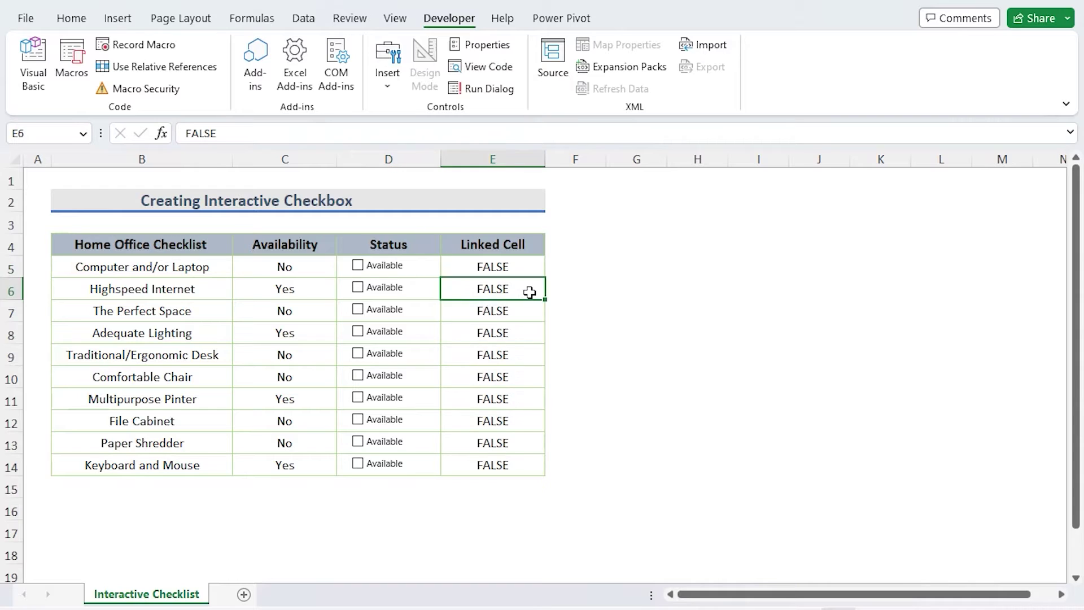
{"action": "left_click_drag", "start_coordinate": [528, 291], "coordinate": [537, 463]}
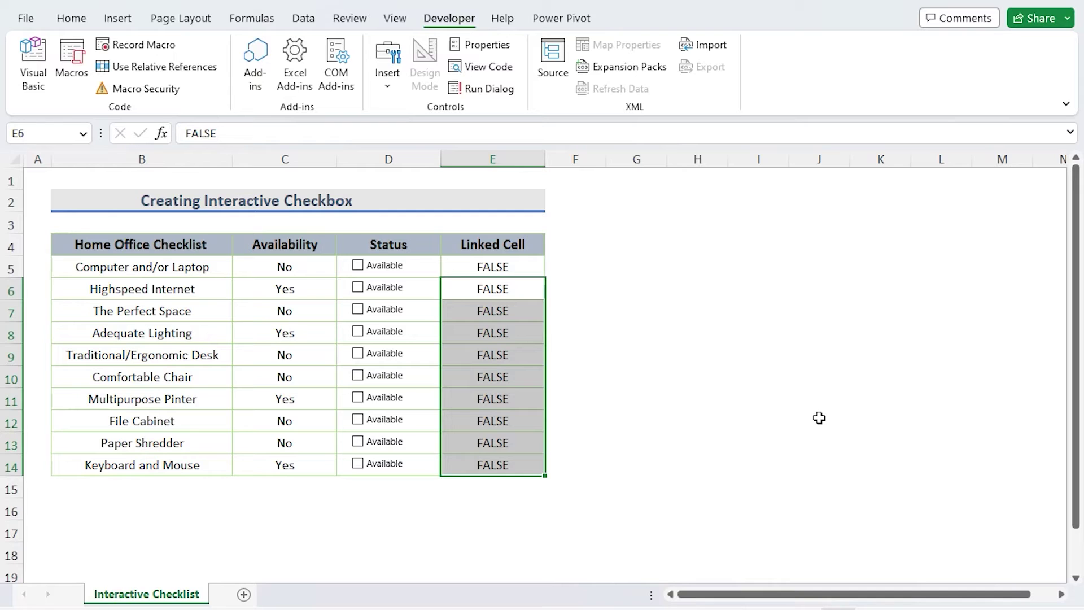
{"action": "left_click", "coordinate": [402, 159]}
- Select columns D and E to move Availability after Linked Cell
{"action": "left_click", "coordinate": [514, 158]}
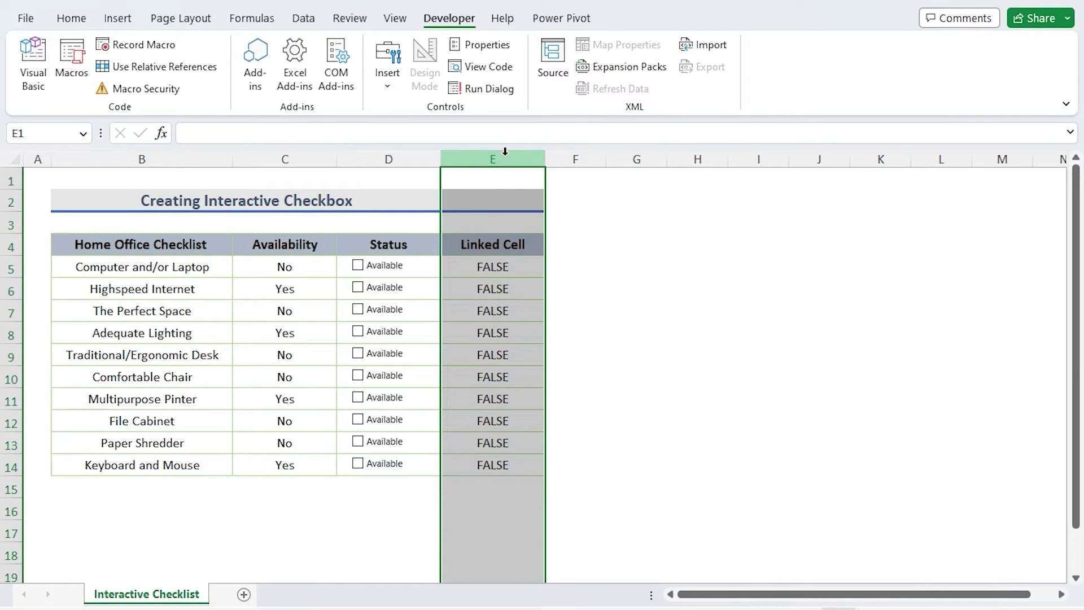
{"action": "left_click", "coordinate": [429, 153]}
{"action": "left_click", "coordinate": [485, 154]}
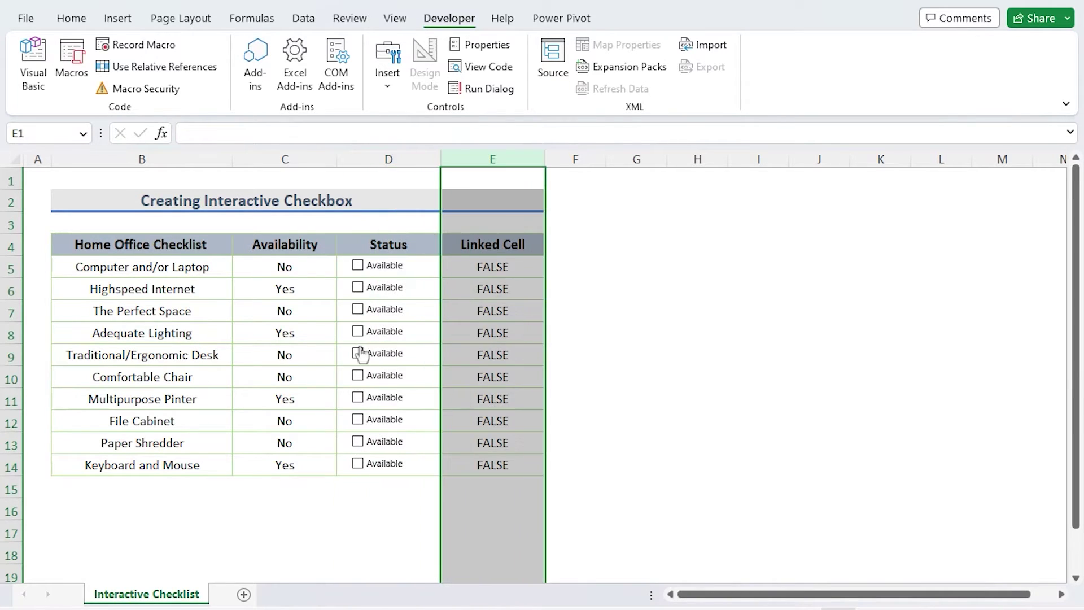
- Tick Adequate Lighting and Traditional/Ergonomic Desk, and toggle Comfortable Chair
{"action": "left_click", "coordinate": [358, 331]}
{"action": "left_click", "coordinate": [361, 363]}
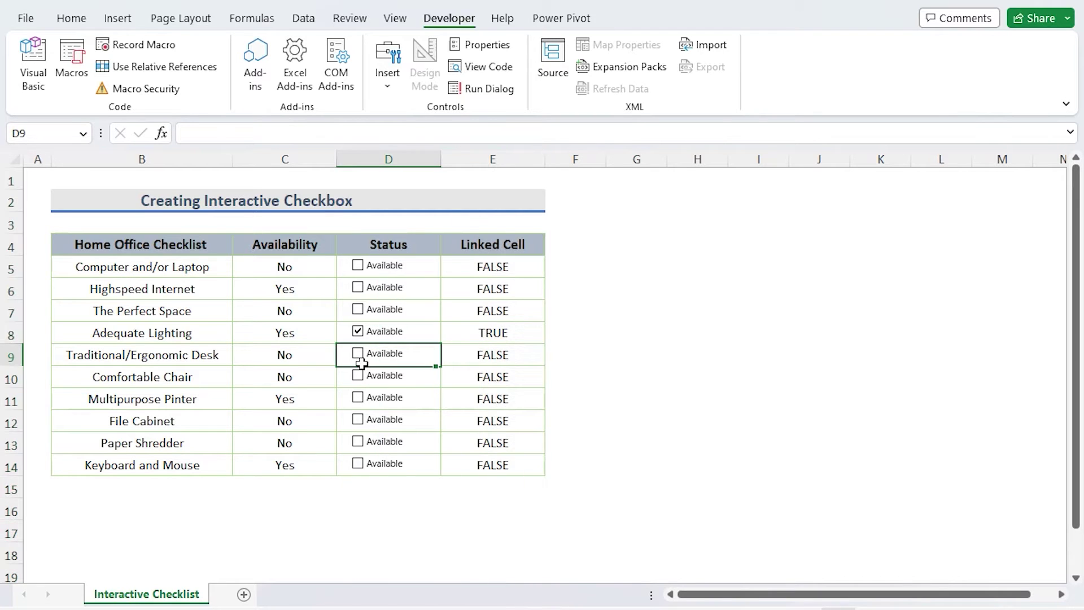
{"action": "left_click", "coordinate": [358, 353]}
{"action": "left_click", "coordinate": [359, 383]}
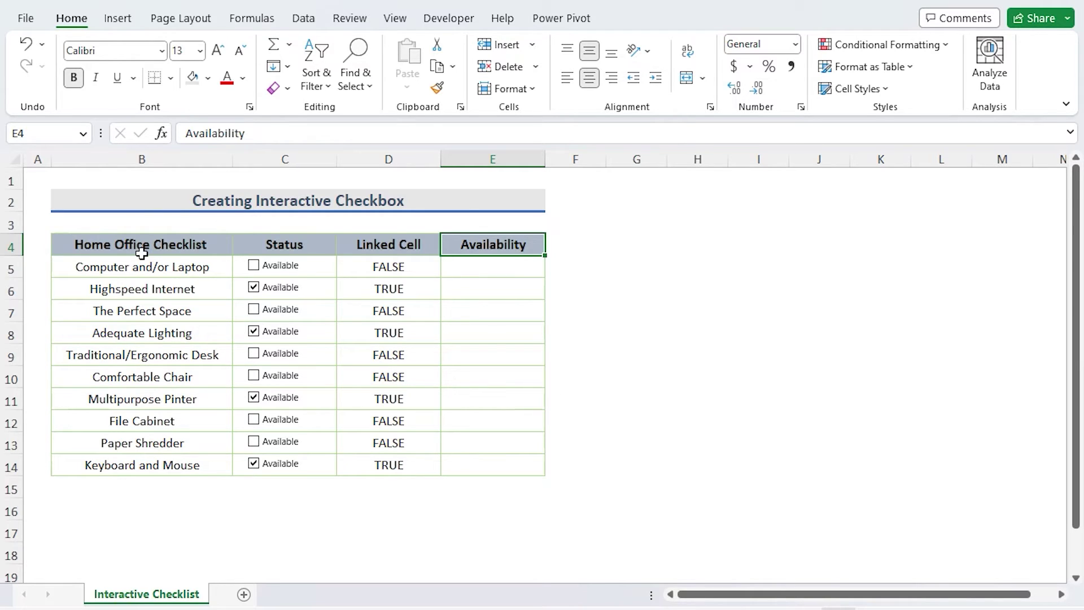
- Create a formula-based conditional formatting rule =$D5=TRUE for item names B5:B14
{"action": "left_click_drag", "start_coordinate": [163, 267], "coordinate": [159, 462]}
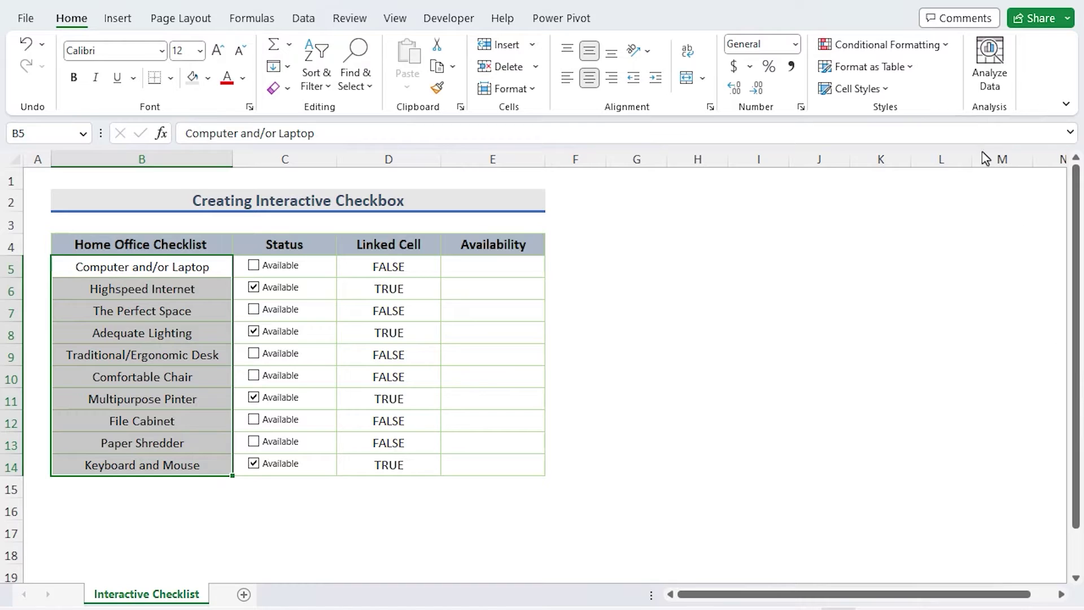
{"action": "left_click", "coordinate": [945, 47]}
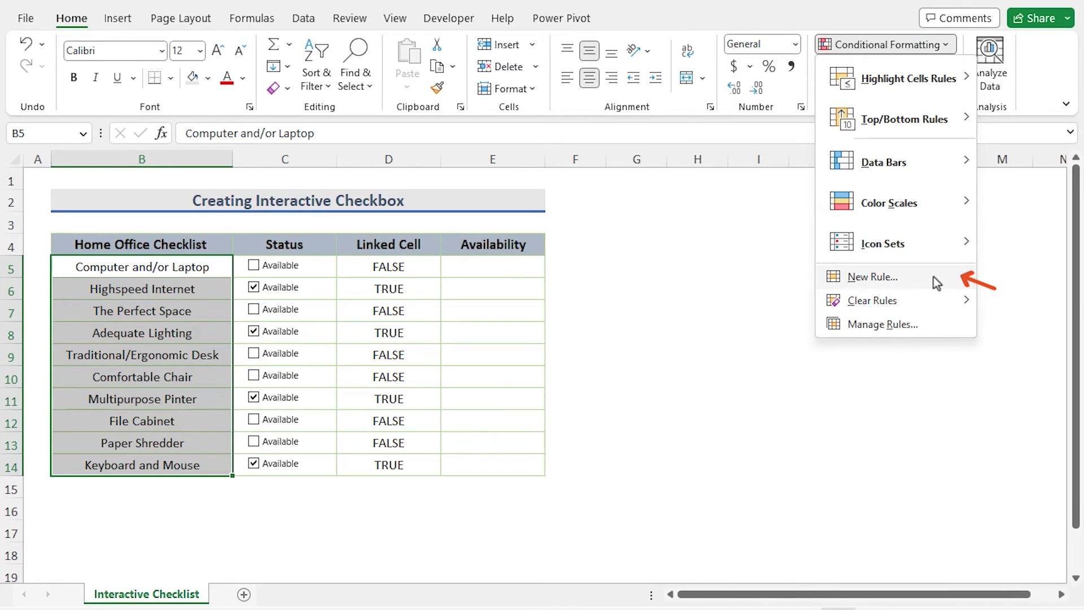
{"action": "left_click", "coordinate": [934, 277]}
{"action": "left_click_drag", "start_coordinate": [801, 260], "coordinate": [824, 201]}
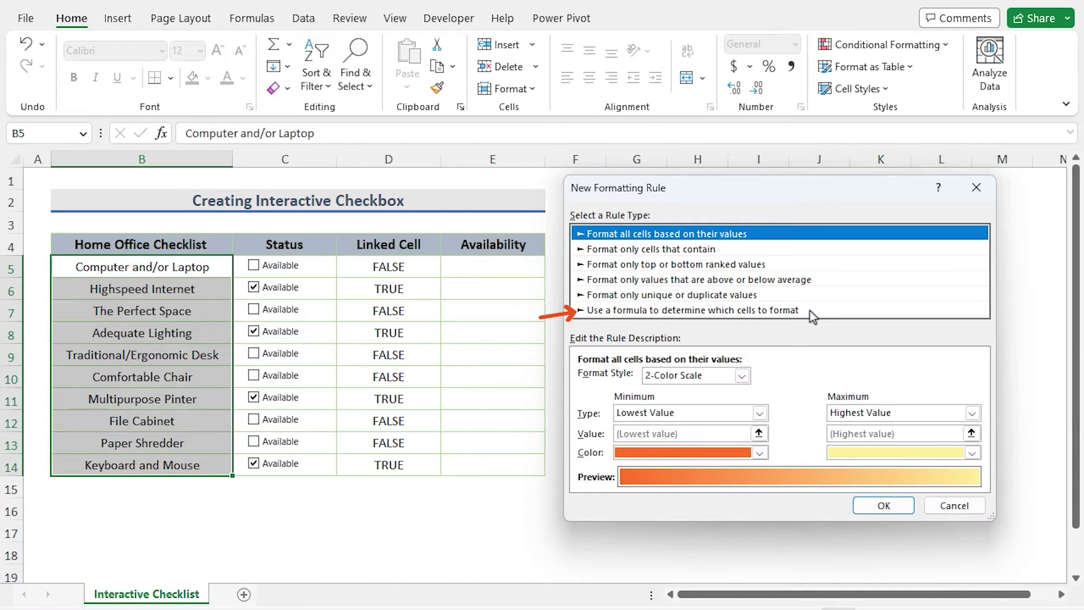
{"action": "left_click", "coordinate": [810, 311]}
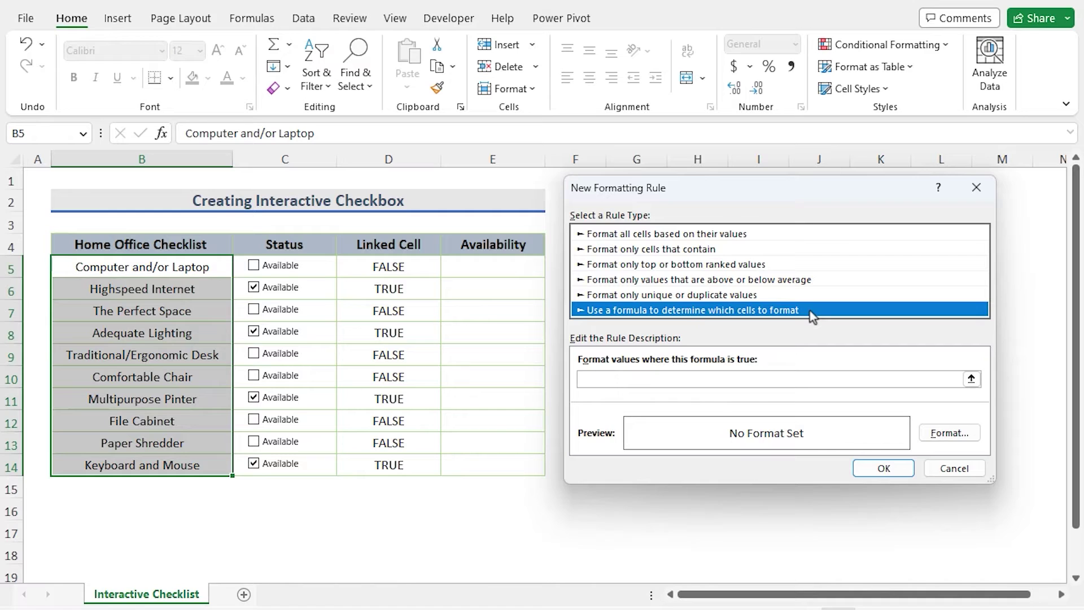
{"action": "left_click", "coordinate": [701, 380]}
{"action": "left_click", "coordinate": [701, 379]}
{"action": "type", "text": "="}
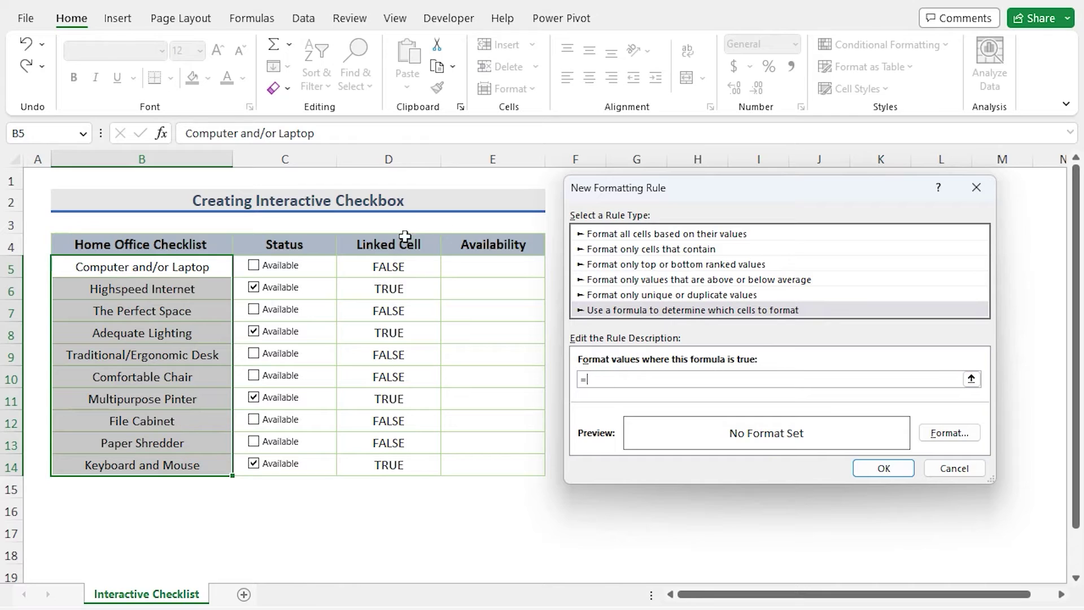
{"action": "left_click", "coordinate": [408, 270]}
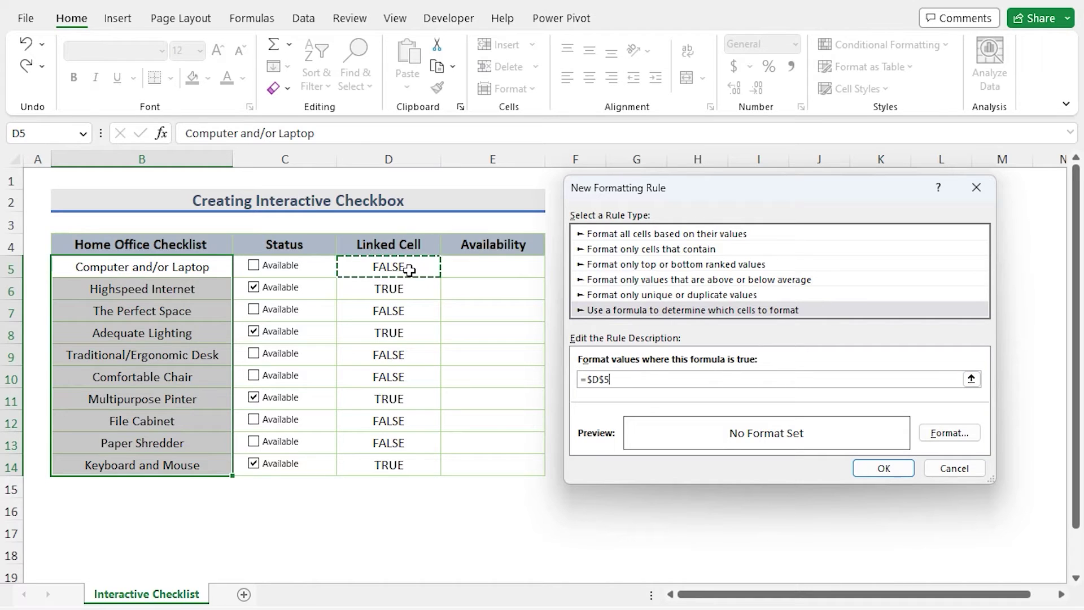
{"action": "left_click", "coordinate": [602, 379]}
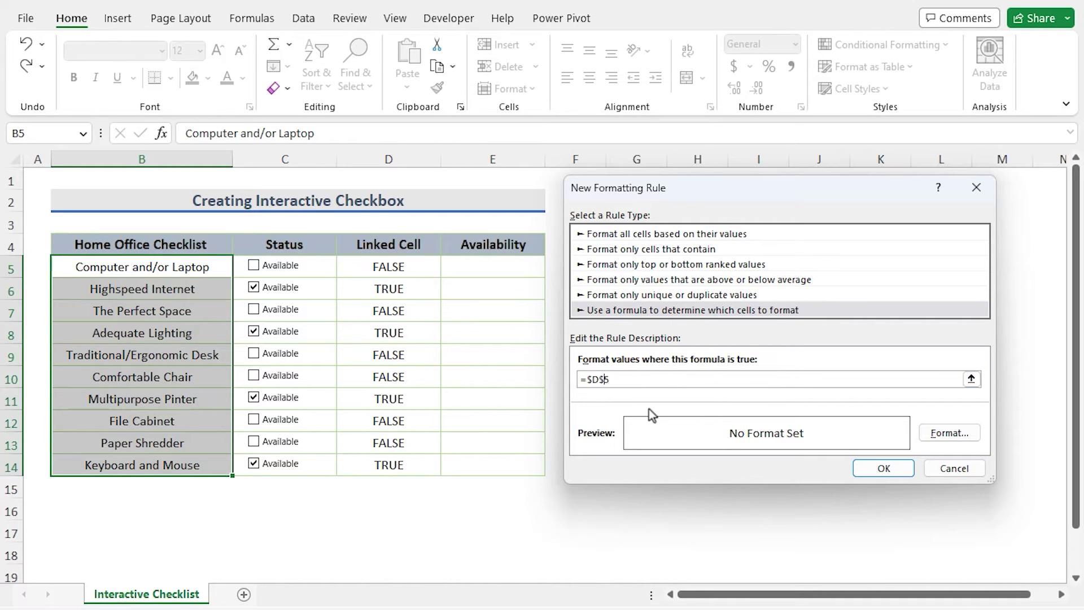
{"action": "key", "text": "BackSpace"}
{"action": "type", "text": "=TRUE"}
- Format the rule with bold red text on a light blue fill and apply it
{"action": "left_click", "coordinate": [949, 431]}
{"action": "left_click_drag", "start_coordinate": [721, 165], "coordinate": [760, 161]}
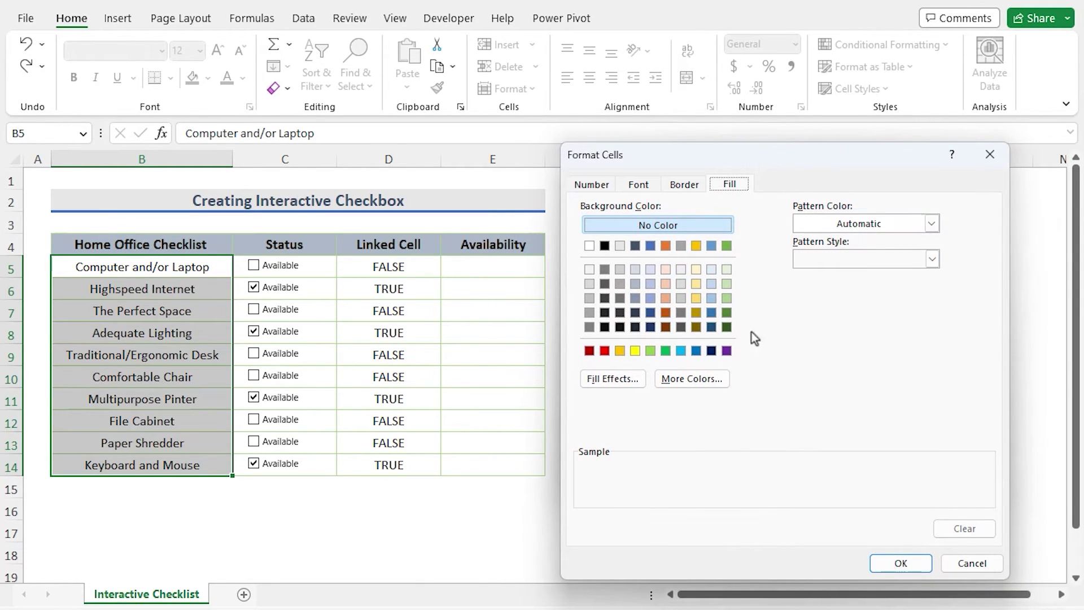
{"action": "left_click", "coordinate": [645, 187]}
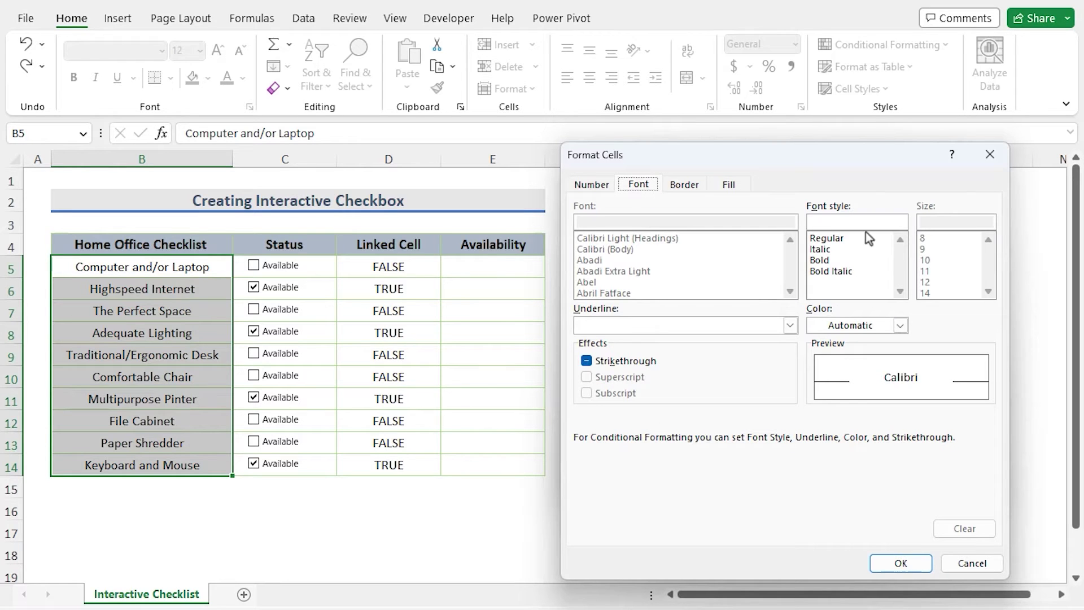
{"action": "left_click", "coordinate": [826, 261]}
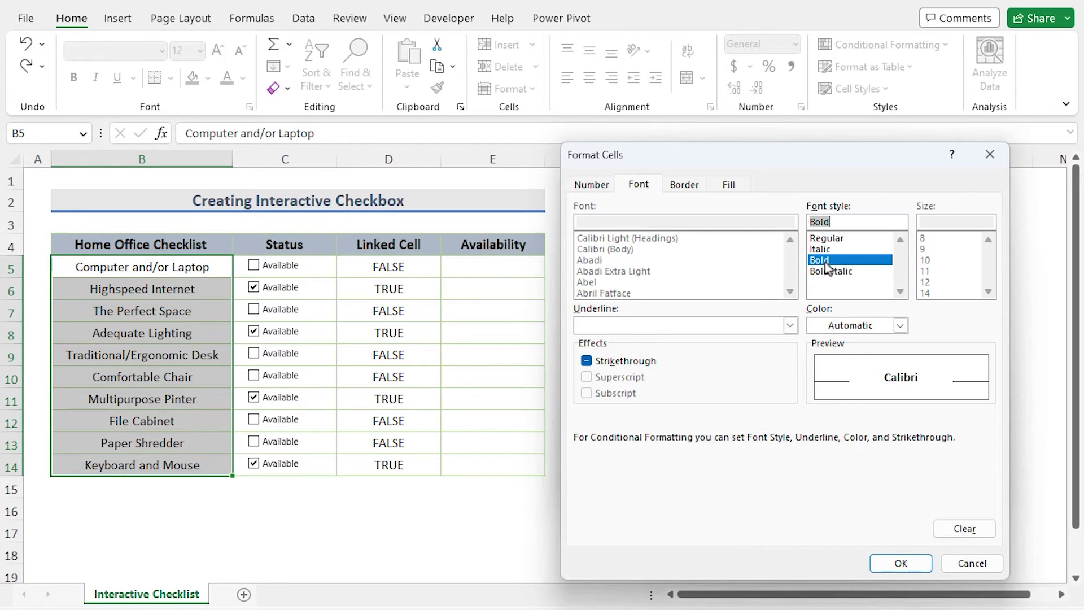
{"action": "left_click", "coordinate": [899, 325]}
{"action": "left_click", "coordinate": [829, 509]}
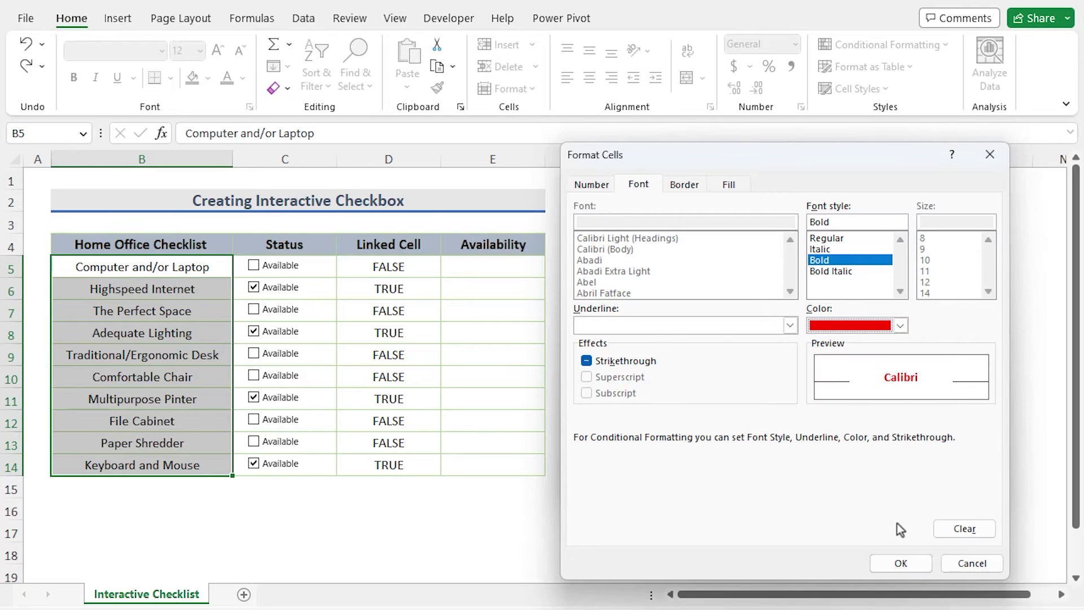
{"action": "left_click", "coordinate": [730, 186]}
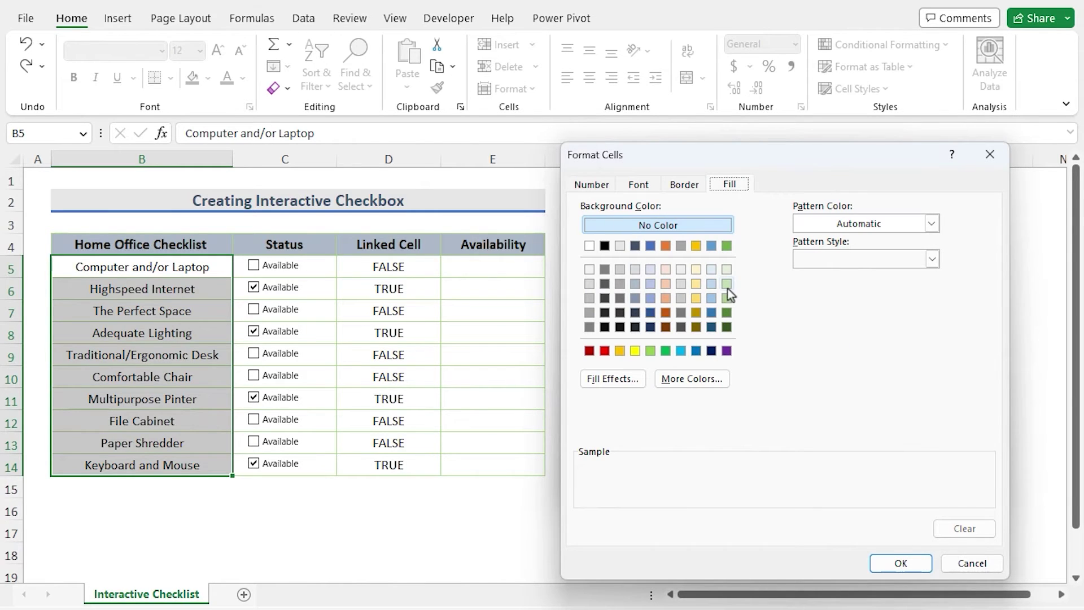
{"action": "left_click", "coordinate": [649, 269]}
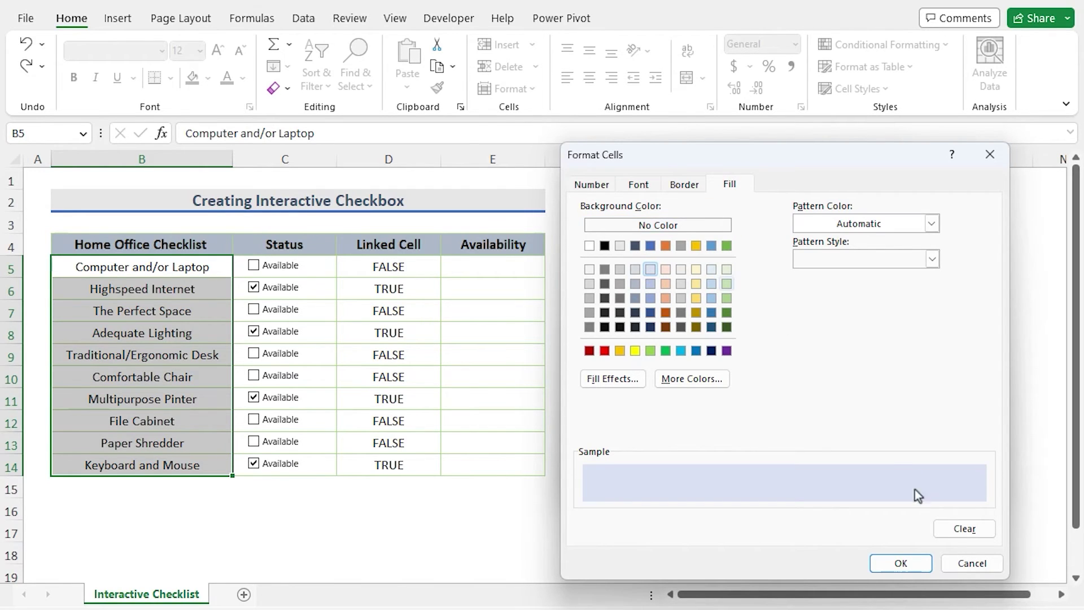
{"action": "left_click", "coordinate": [902, 564]}
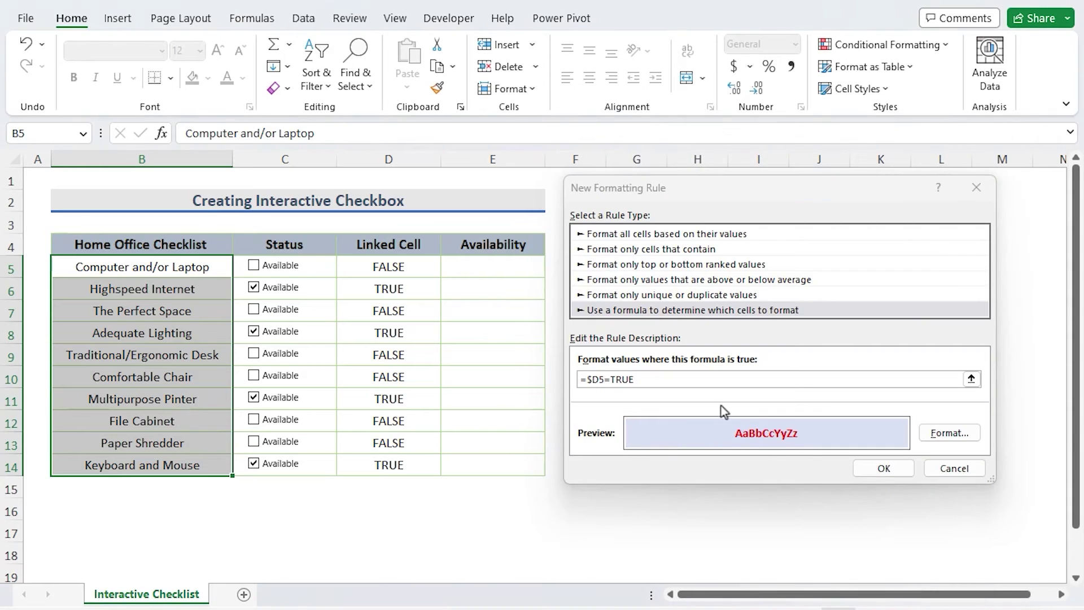
{"action": "left_click", "coordinate": [898, 470]}
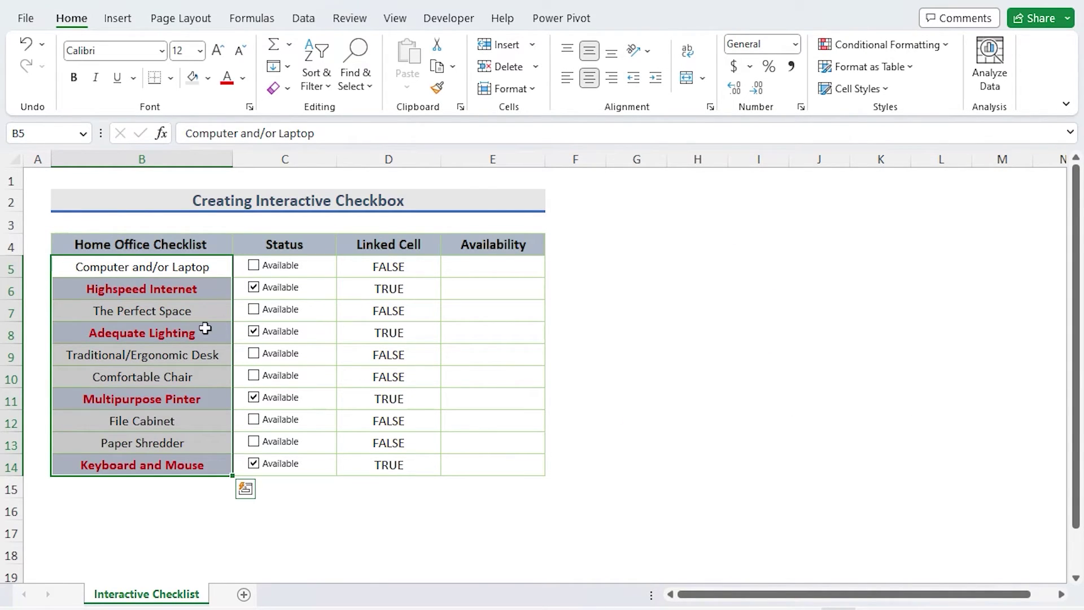
- Test highlighting on Highspeed Internet and the Desk, leaving File Cabinet ticked
{"action": "left_click", "coordinate": [274, 290]}
{"action": "left_click", "coordinate": [255, 290]}
{"action": "left_click", "coordinate": [480, 267]}
{"action": "left_click", "coordinate": [160, 237]}
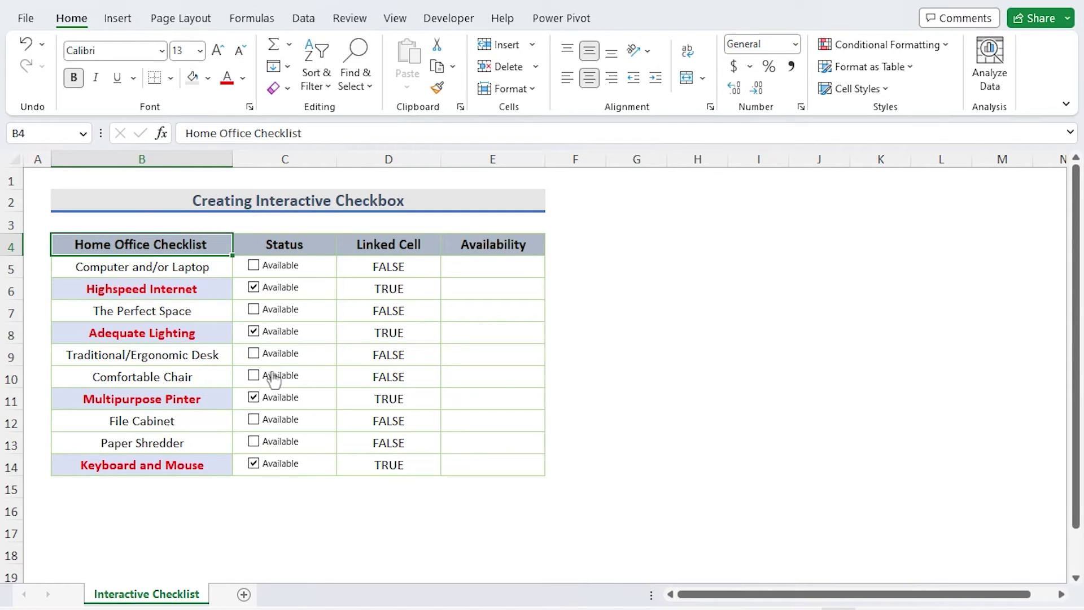
{"action": "left_click", "coordinate": [254, 354]}
{"action": "left_click", "coordinate": [254, 356]}
{"action": "left_click", "coordinate": [254, 421]}
{"action": "left_click", "coordinate": [254, 423]}
{"action": "left_click", "coordinate": [253, 423]}
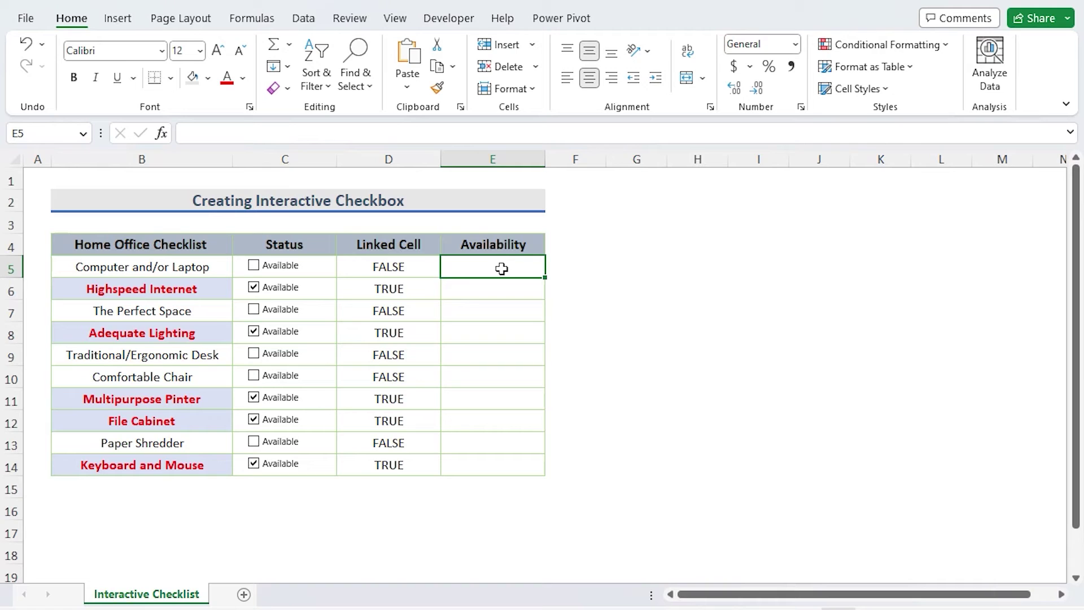
- Enter =IF(D5=TRUE,"Available","Not Available") in cell E5
{"action": "left_click", "coordinate": [636, 246]}
{"action": "type", "text": "=if"}
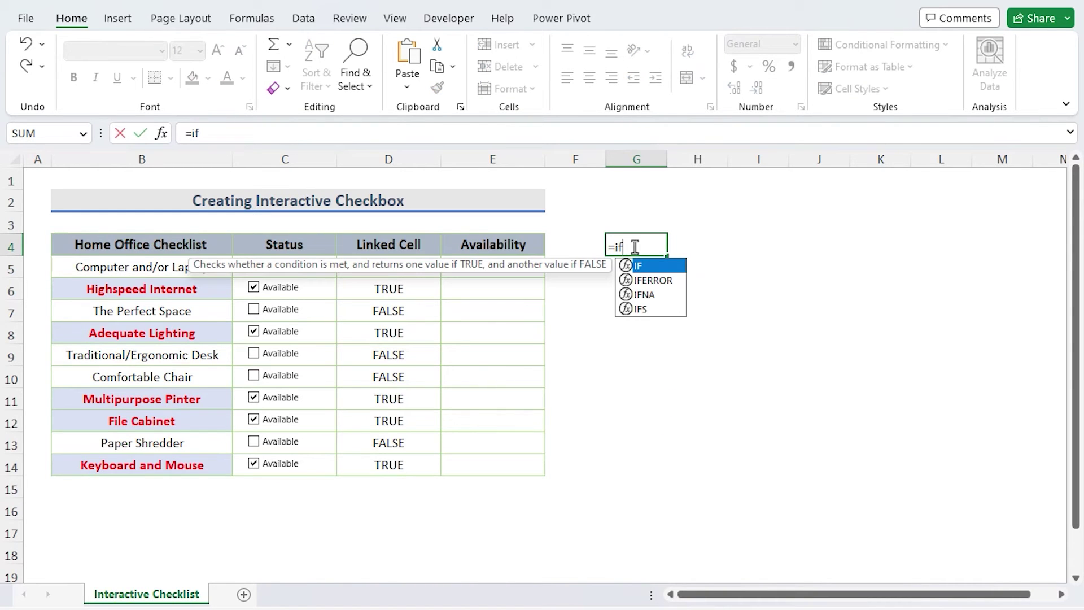
{"action": "key", "text": "Tab"}
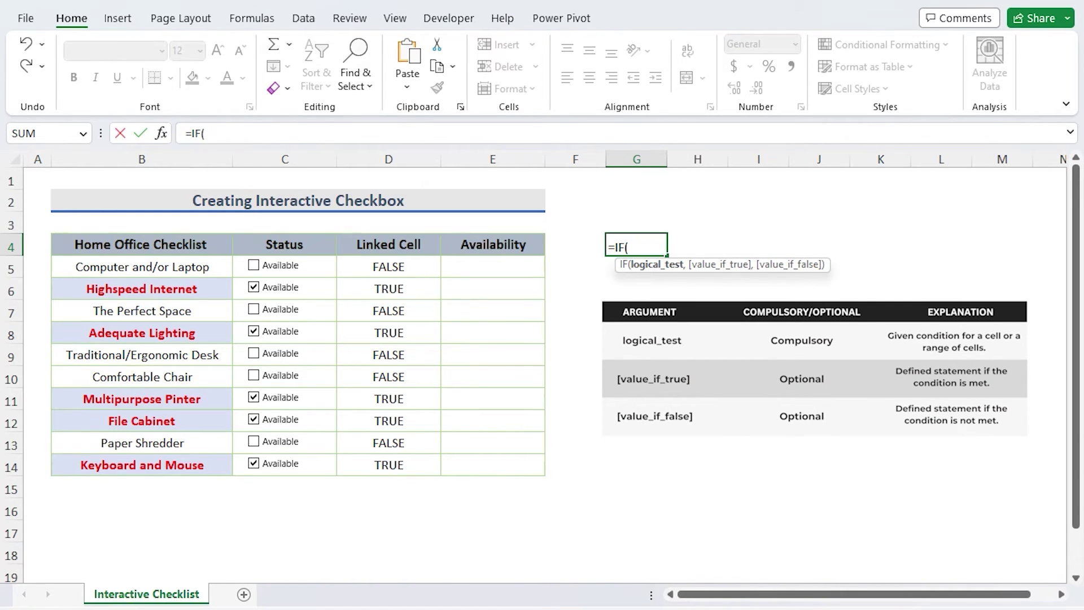
{"action": "key", "text": "Escape"}
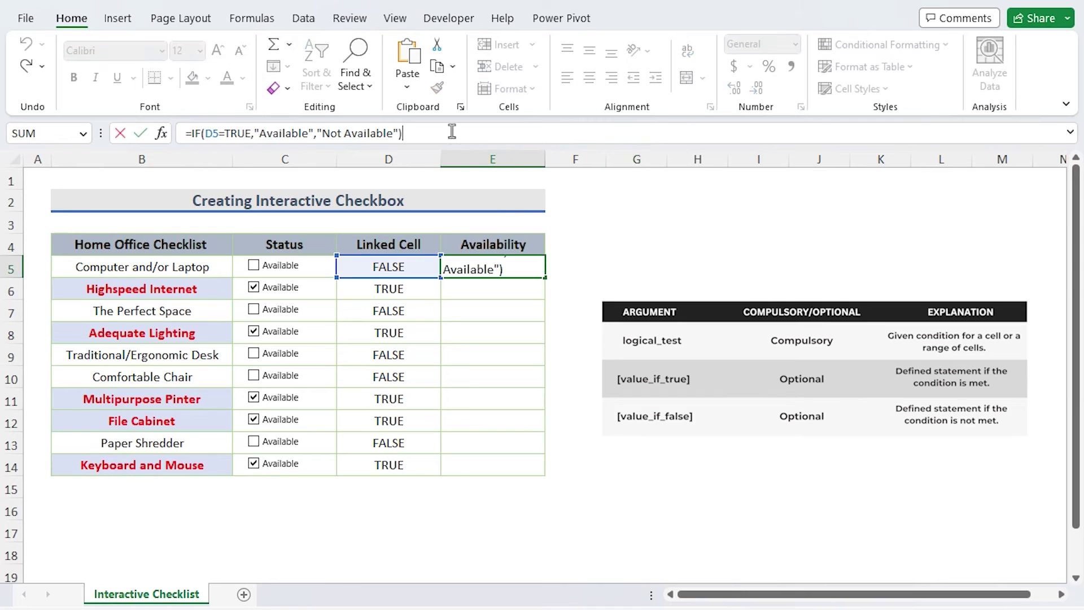
{"action": "left_click_drag", "start_coordinate": [515, 129], "coordinate": [175, 131]}
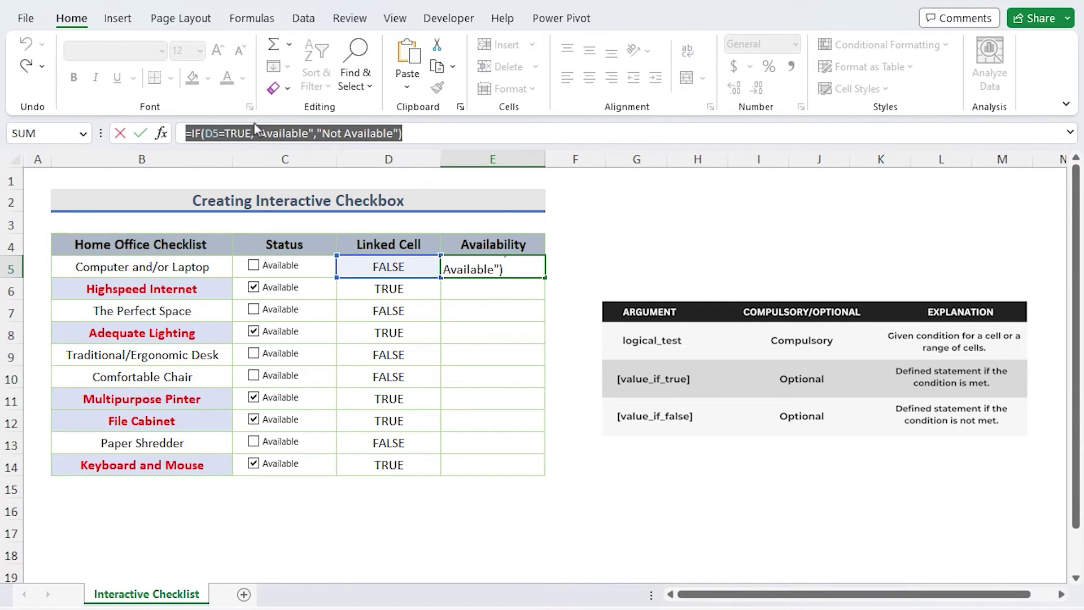
{"action": "left_click", "coordinate": [472, 134]}
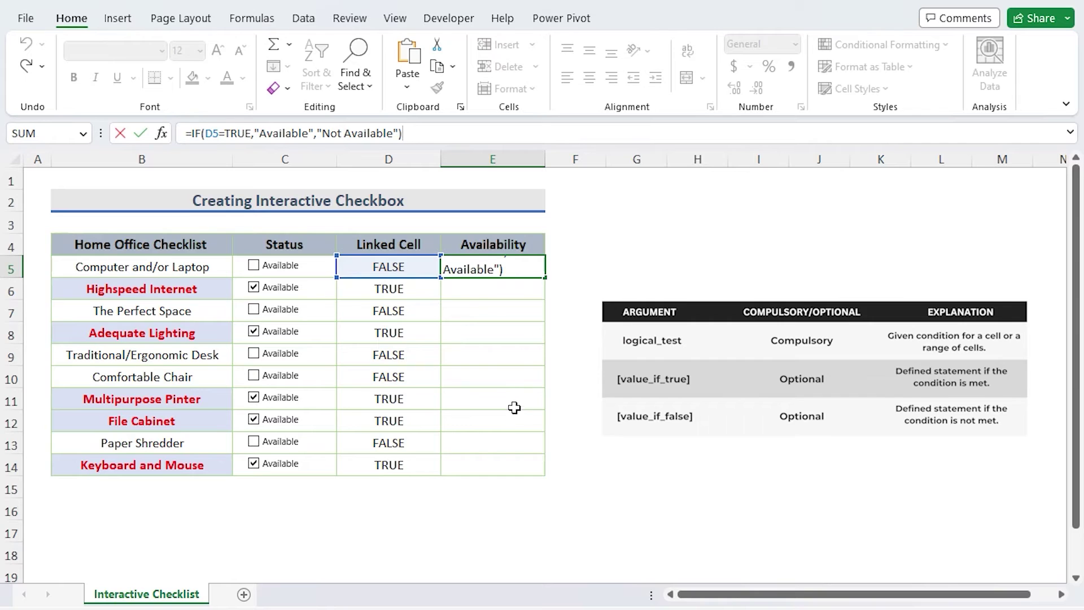
{"action": "key", "text": "Return"}
- Fill the availability formula down to E14 and select E5:E14
{"action": "left_click", "coordinate": [535, 269]}
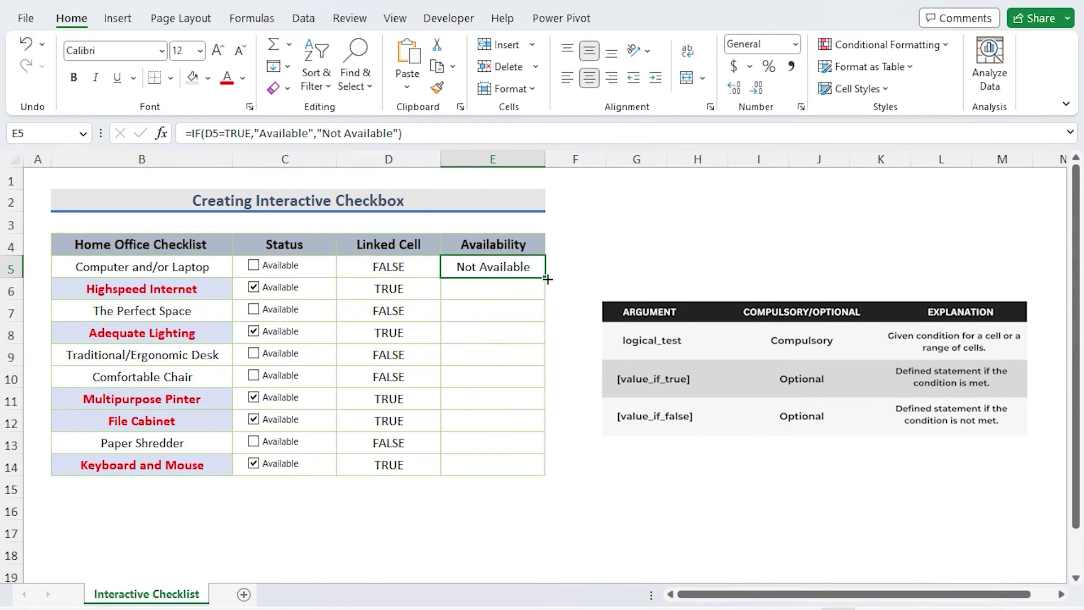
{"action": "left_click_drag", "start_coordinate": [547, 279], "coordinate": [552, 481]}
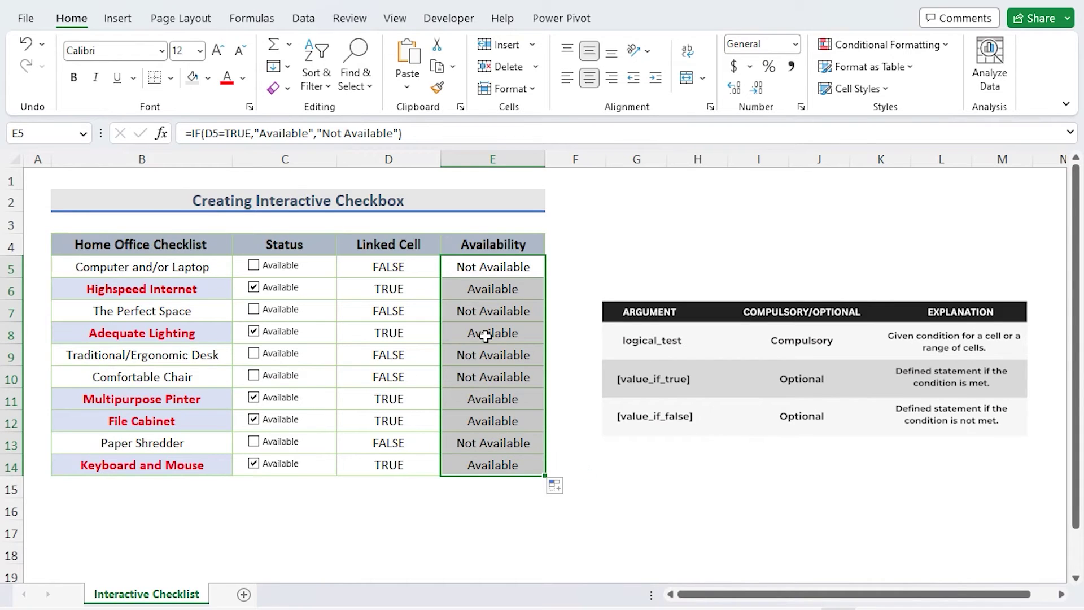
{"action": "left_click", "coordinate": [516, 245]}
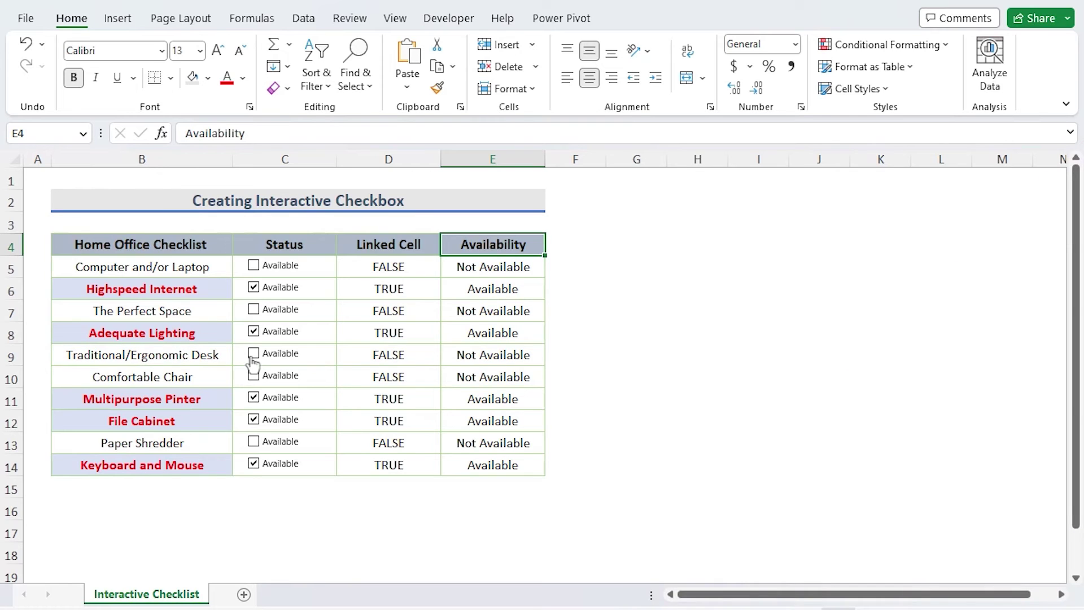
{"action": "left_click_drag", "start_coordinate": [505, 266], "coordinate": [515, 466]}
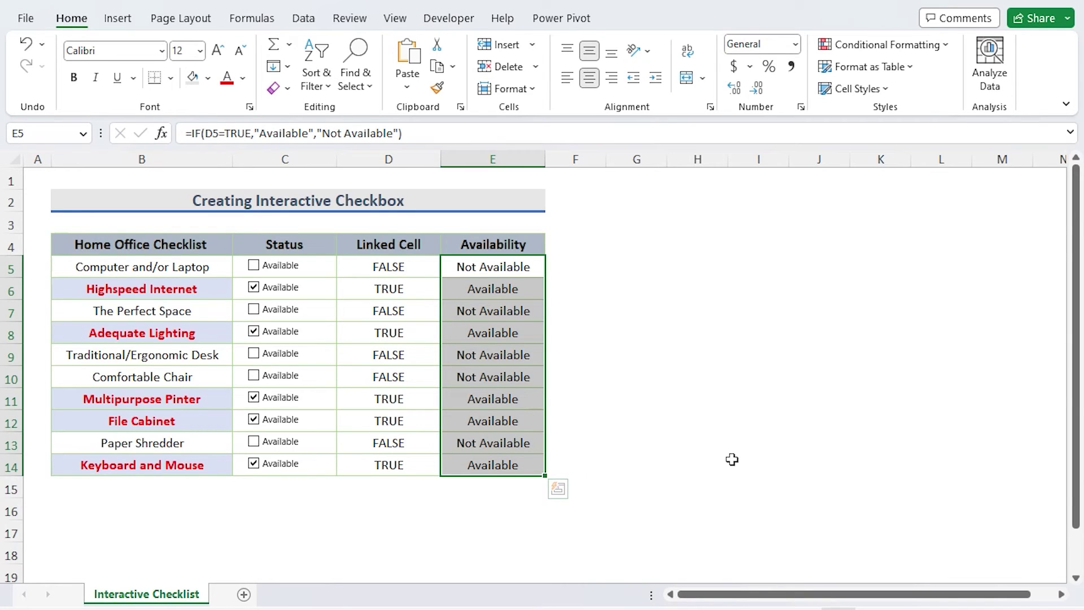
- Create a formula-based conditional formatting rule =$D5=FALSE for the Availability values
{"action": "left_click", "coordinate": [946, 49]}
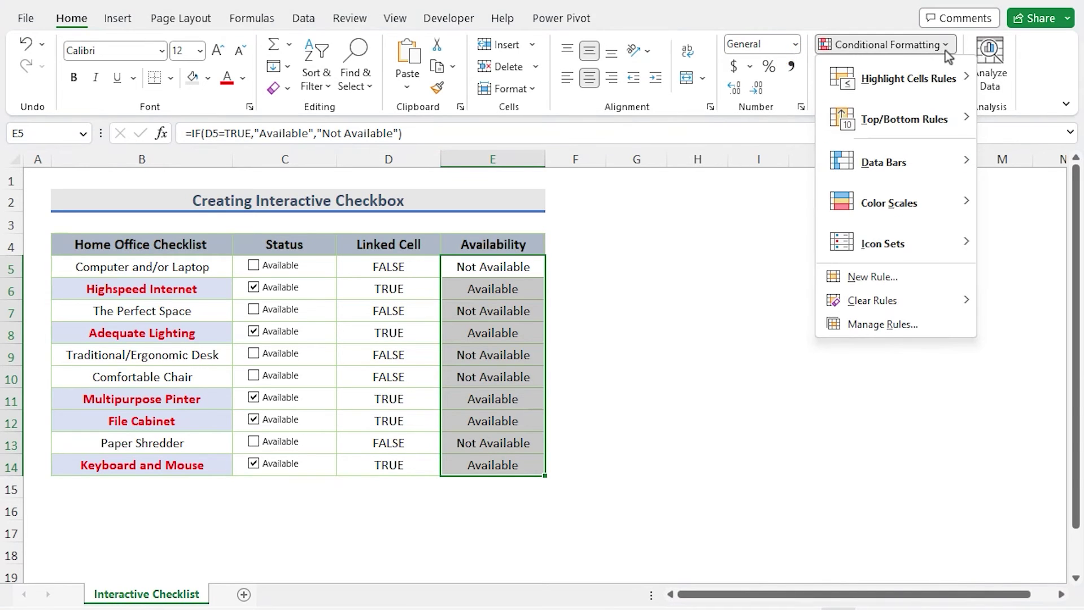
{"action": "left_click", "coordinate": [934, 276]}
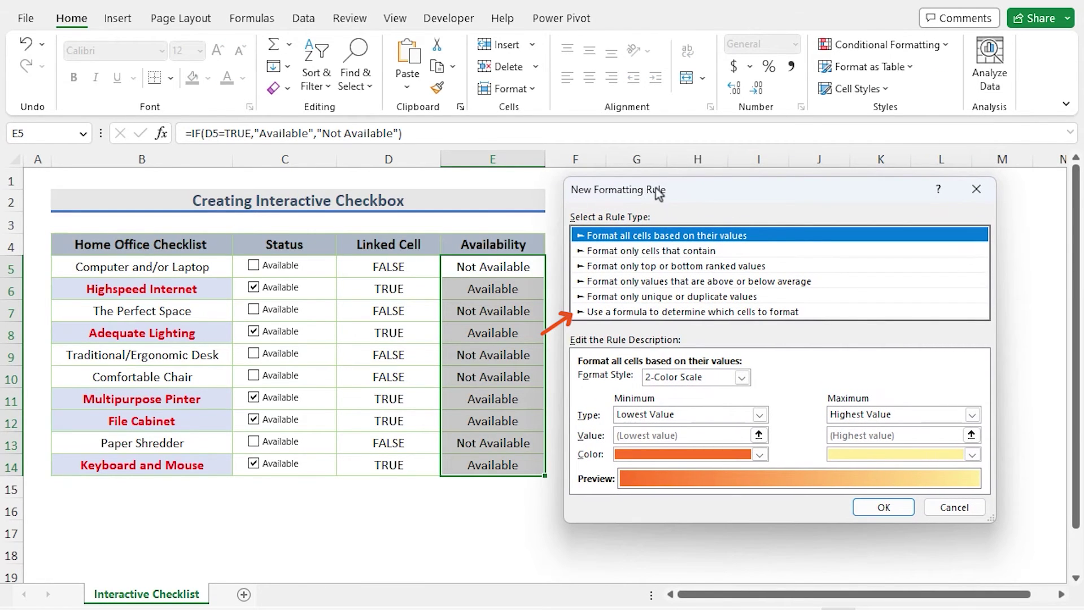
{"action": "left_click", "coordinate": [692, 312]}
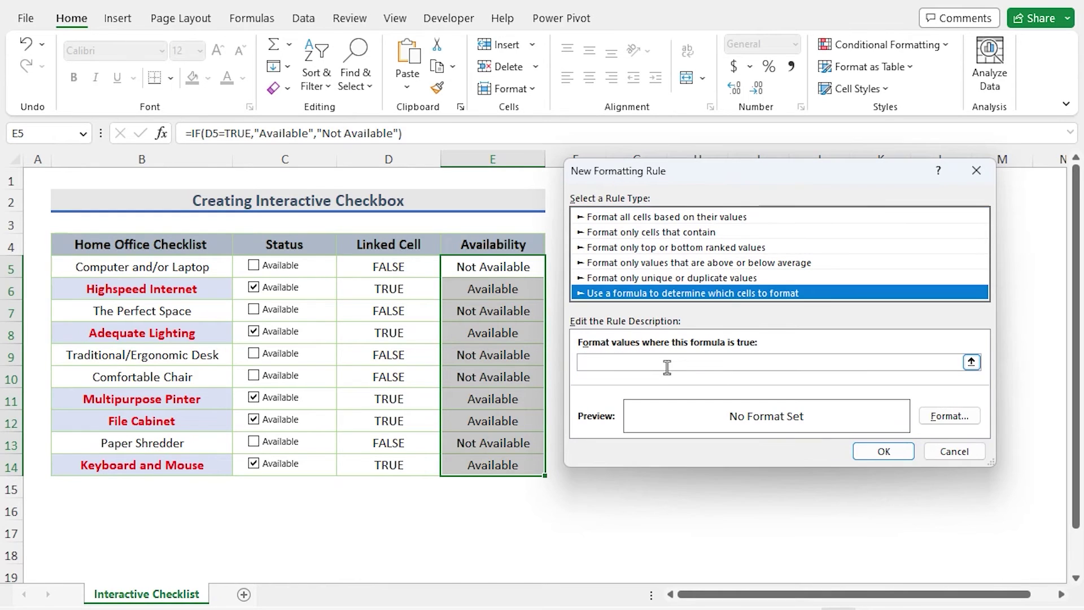
{"action": "left_click", "coordinate": [667, 364]}
{"action": "type", "text": "="}
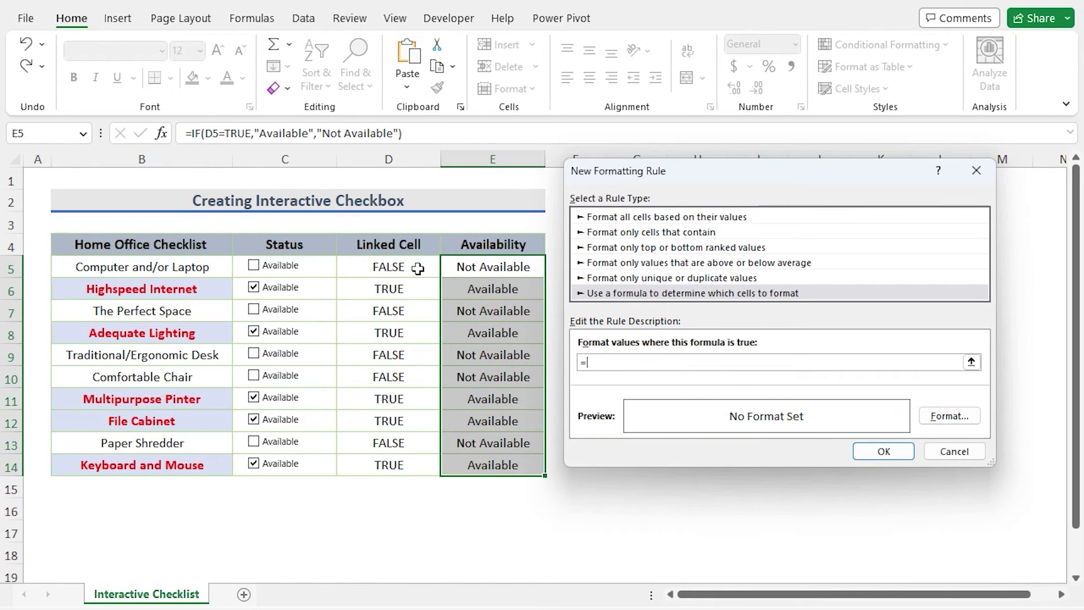
{"action": "left_click", "coordinate": [419, 269]}
{"action": "left_click", "coordinate": [606, 363]}
{"action": "key", "text": "BackSpace"}
{"action": "left_click", "coordinate": [640, 362]}
{"action": "type", "text": "=FALSE"}
- Give the rule bold strikethrough font and apply it
{"action": "left_click", "coordinate": [960, 415]}
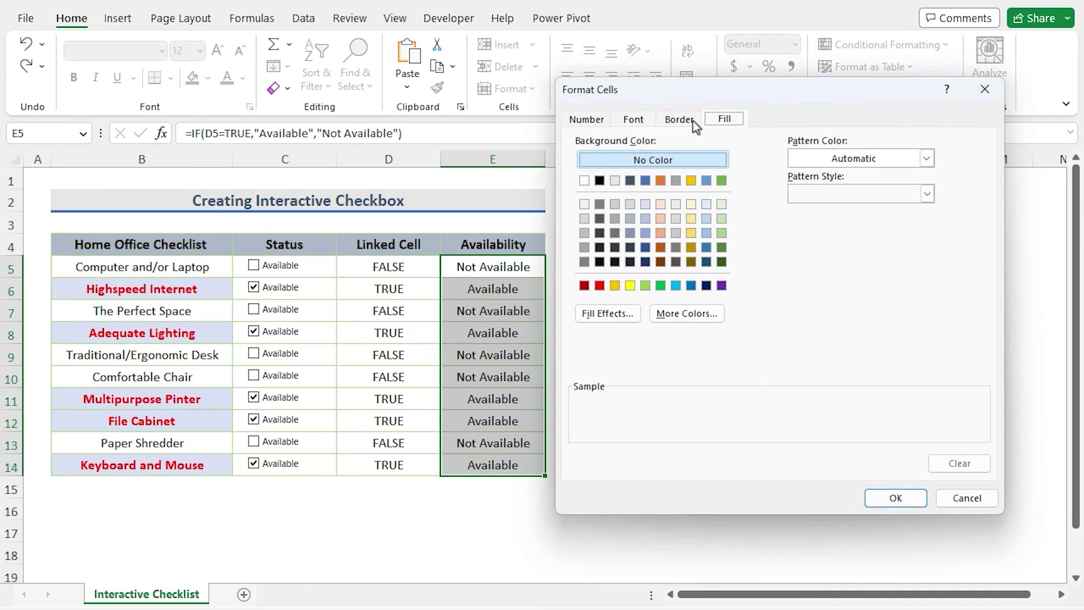
{"action": "left_click", "coordinate": [640, 122]}
{"action": "left_click_drag", "start_coordinate": [758, 96], "coordinate": [761, 147]}
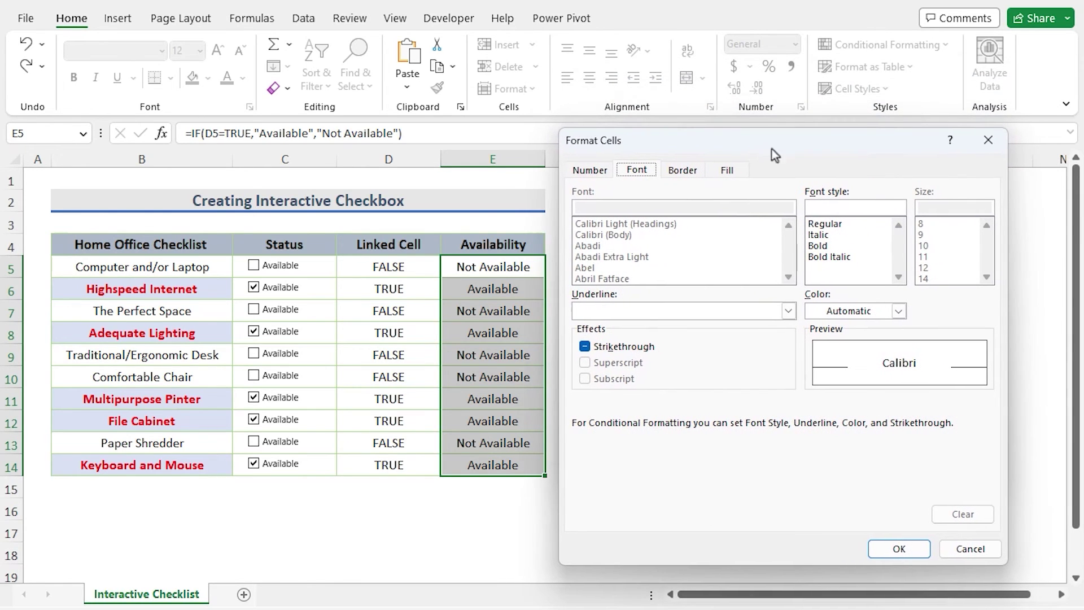
{"action": "left_click", "coordinate": [819, 246]}
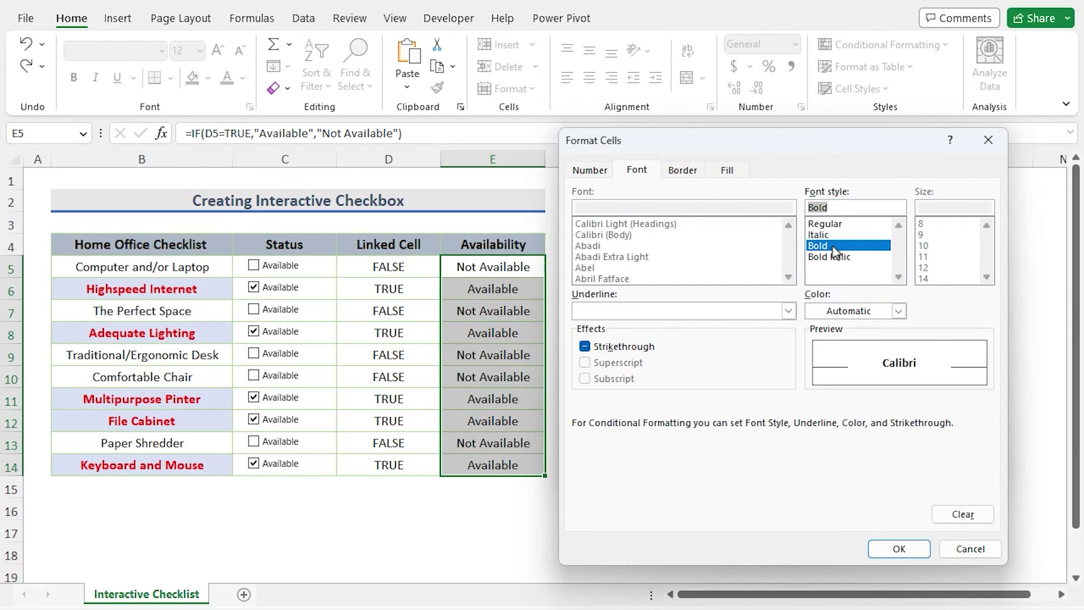
{"action": "left_click", "coordinate": [585, 347]}
{"action": "left_click", "coordinate": [893, 549]}
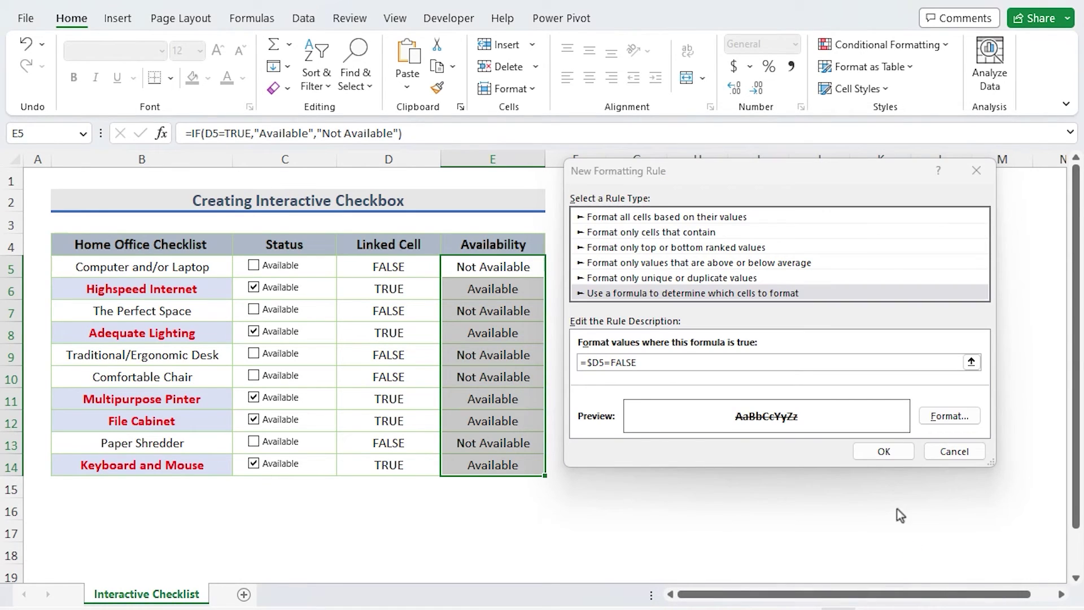
{"action": "left_click", "coordinate": [884, 452]}
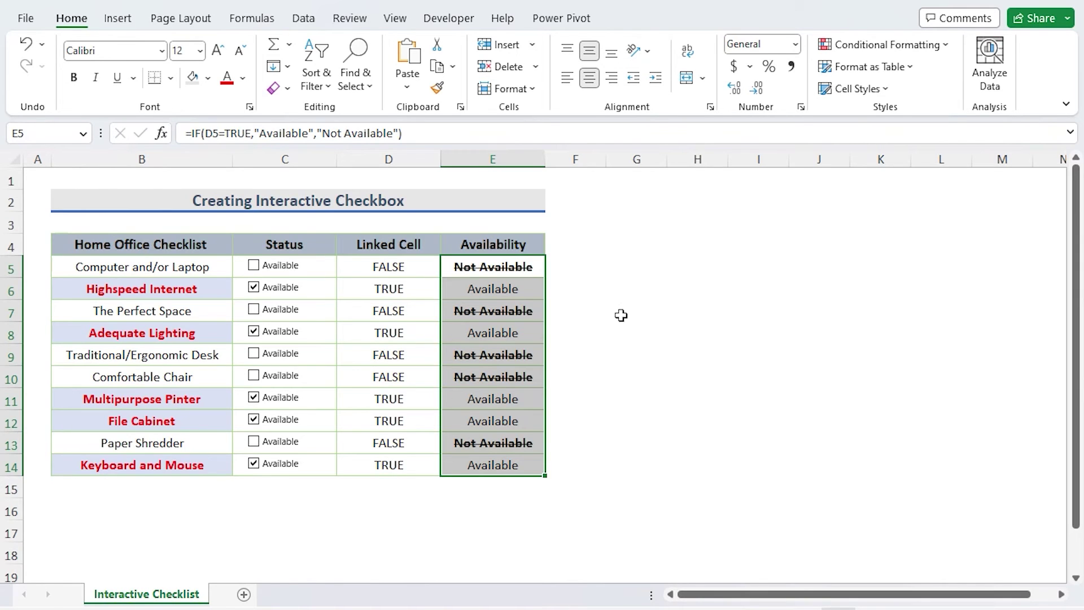
{"action": "left_click", "coordinate": [518, 245]}
- Enter =COUNTA(B5:B14) in C18 so Total Items shows 10
{"action": "left_click", "coordinate": [492, 245]}
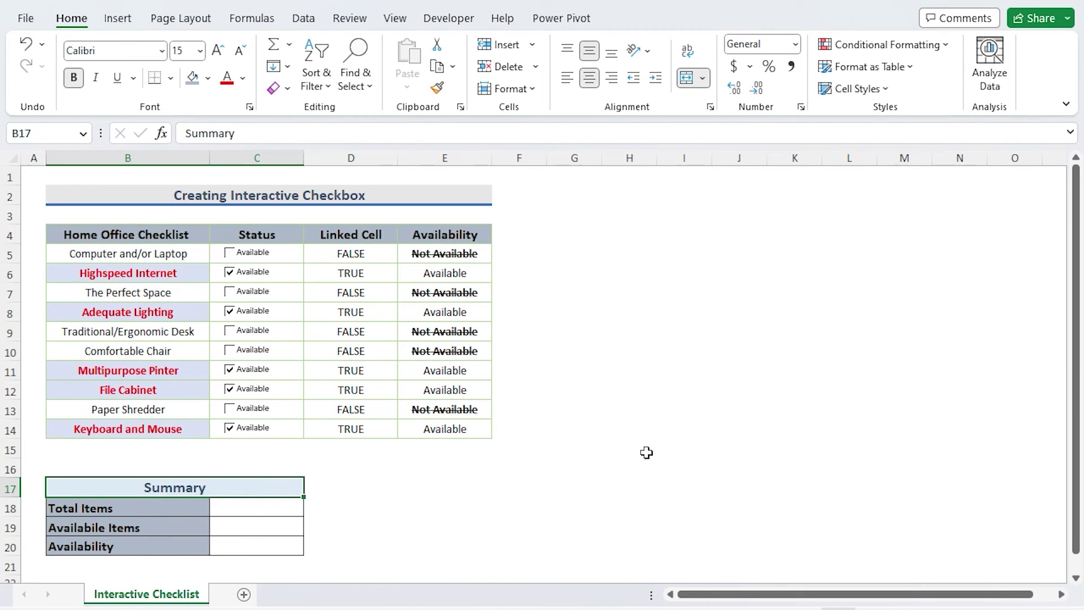
{"action": "left_click", "coordinate": [246, 508]}
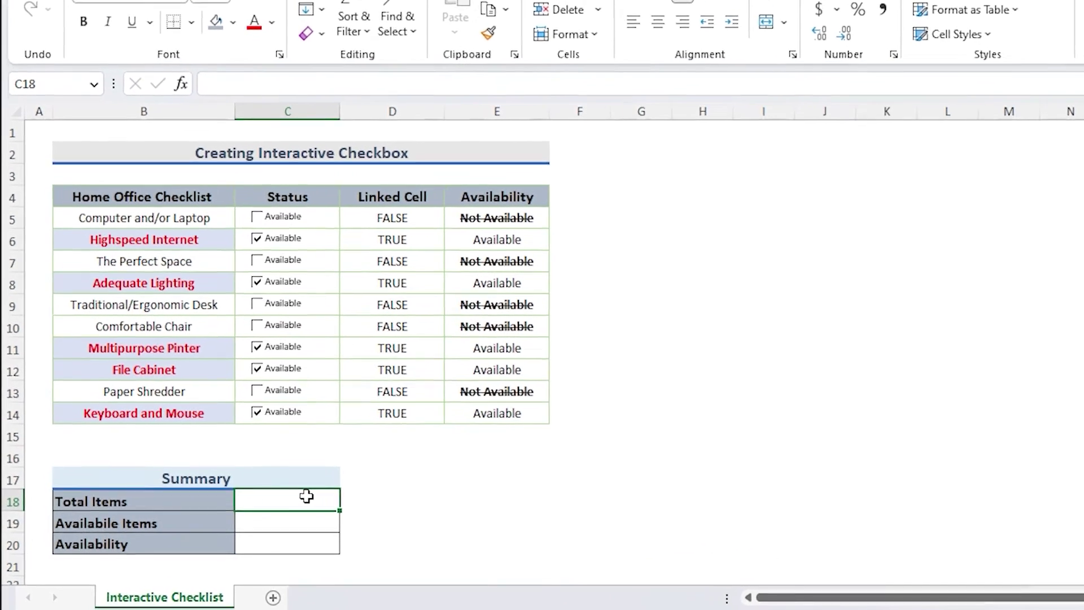
{"action": "type", "text": "=Cou"}
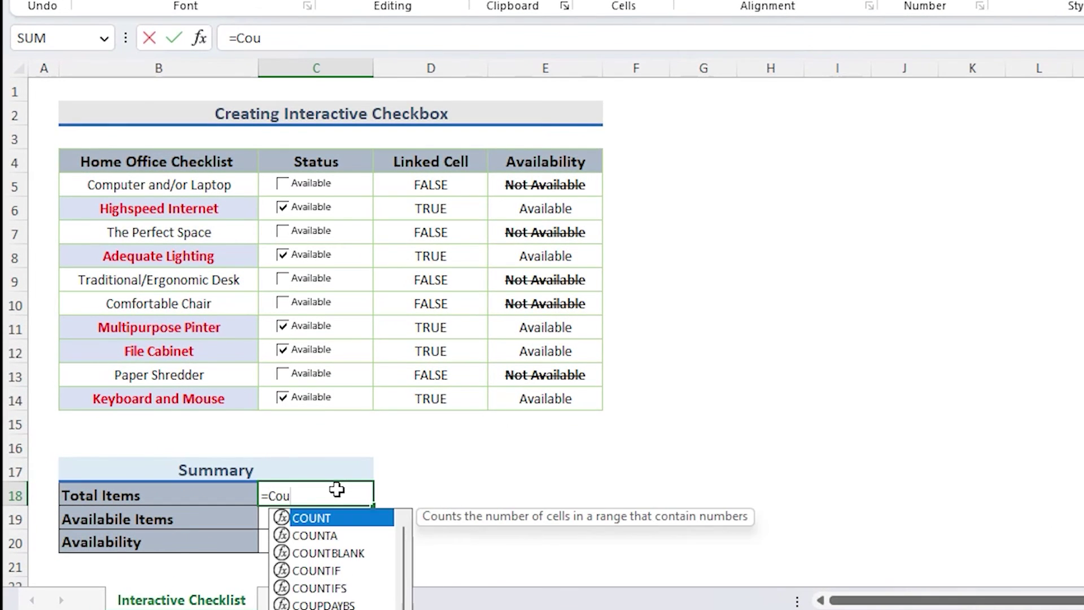
{"action": "key", "text": "Down"}
{"action": "key", "text": "Tab"}
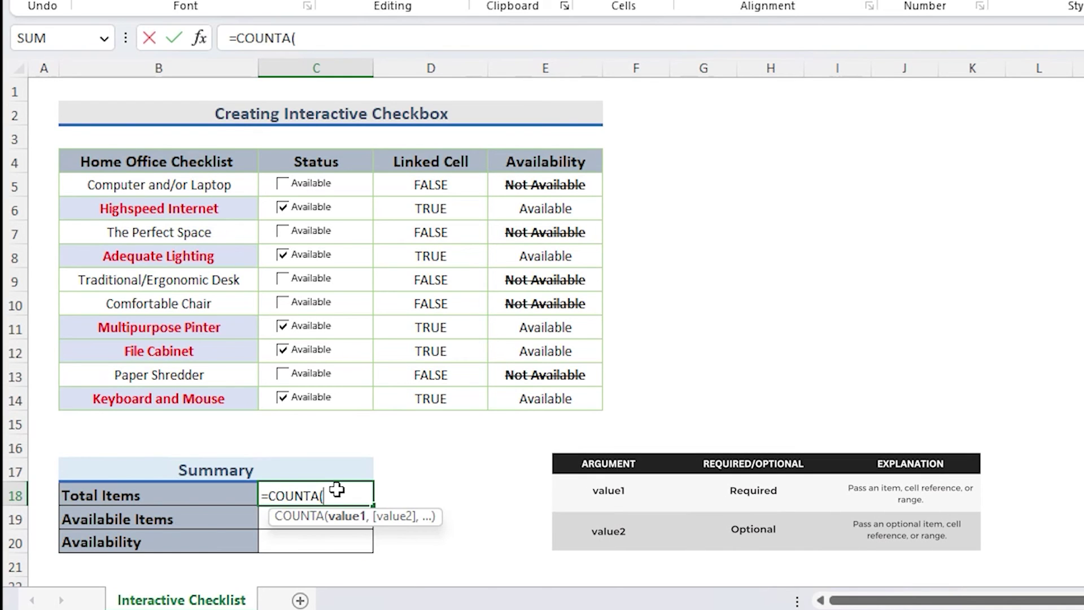
{"action": "left_click_drag", "start_coordinate": [223, 181], "coordinate": [208, 394]}
{"action": "key", "text": "Return"}
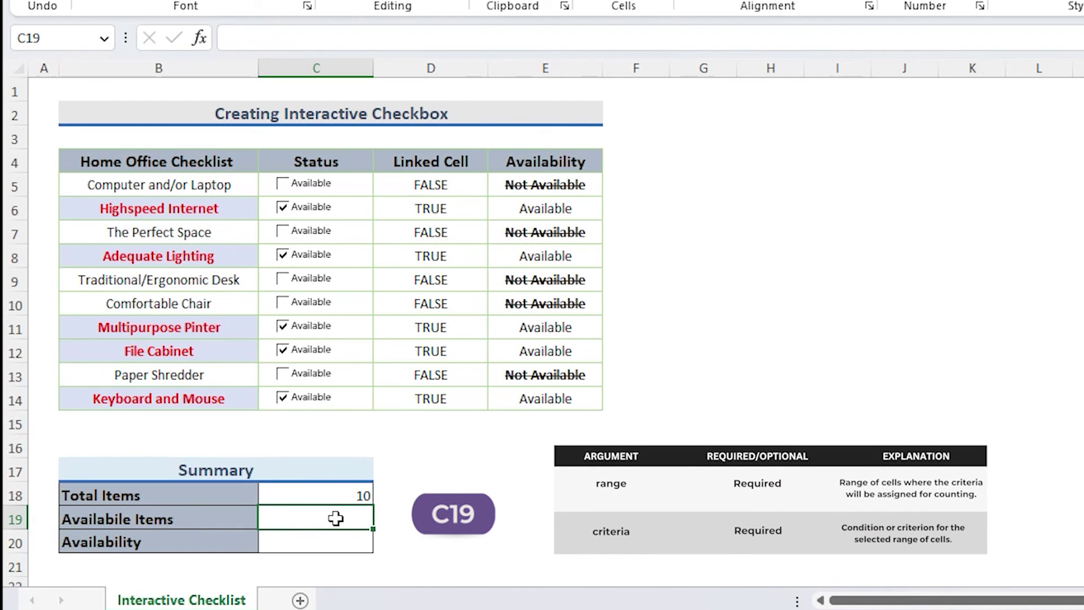
- Enter =COUNTIF(D5:D14,TRUE) in C19 to count the 5 available items
{"action": "type", "text": "=coun"}
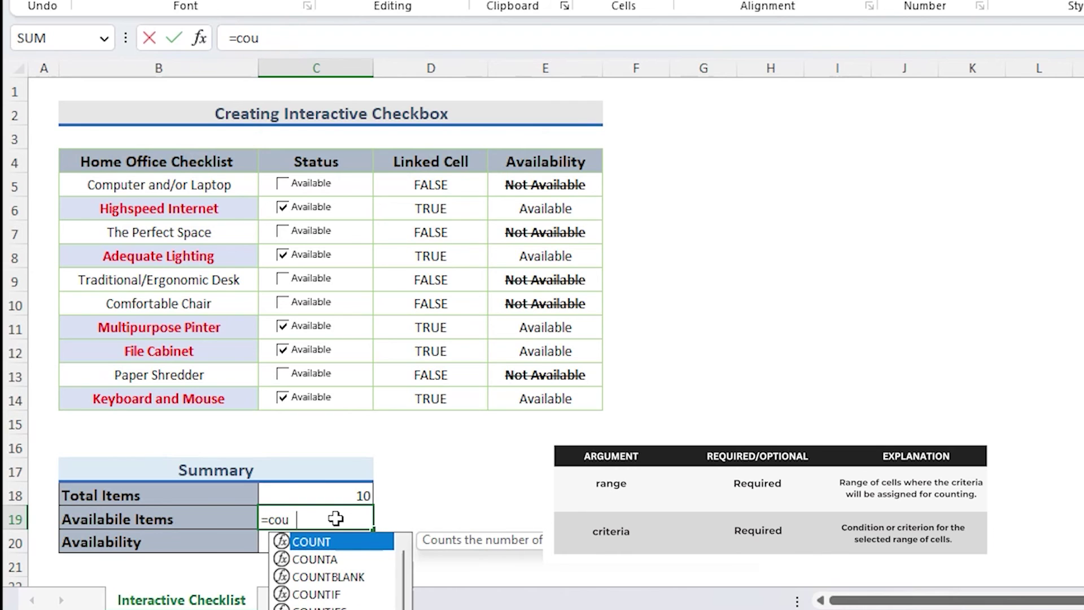
{"action": "left_click", "coordinate": [319, 594]}
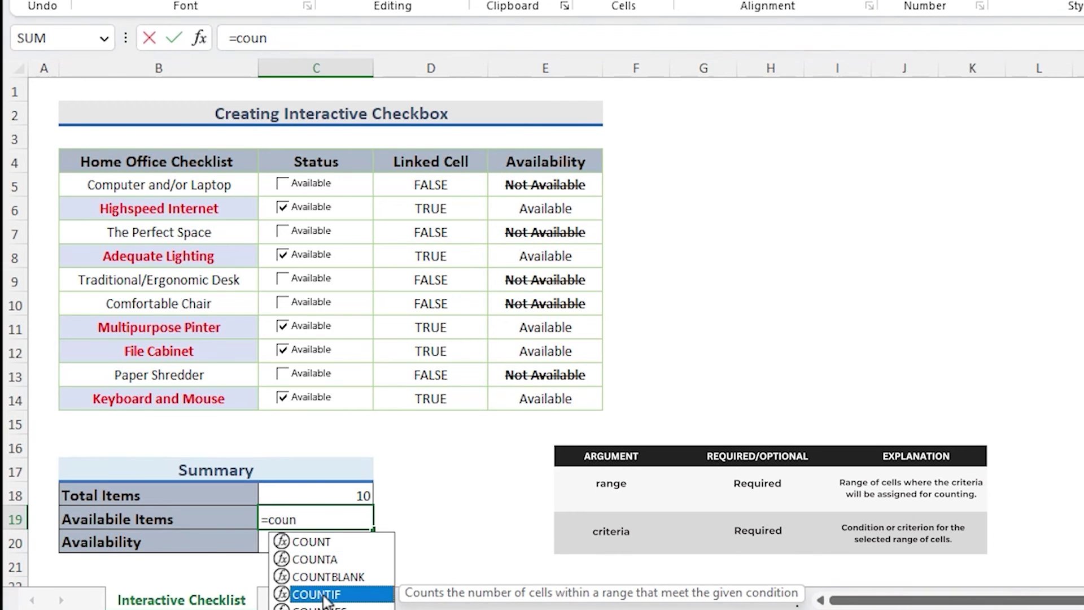
{"action": "double_click", "coordinate": [319, 594]}
{"action": "type", "text": "D5:D14,TRUE"}
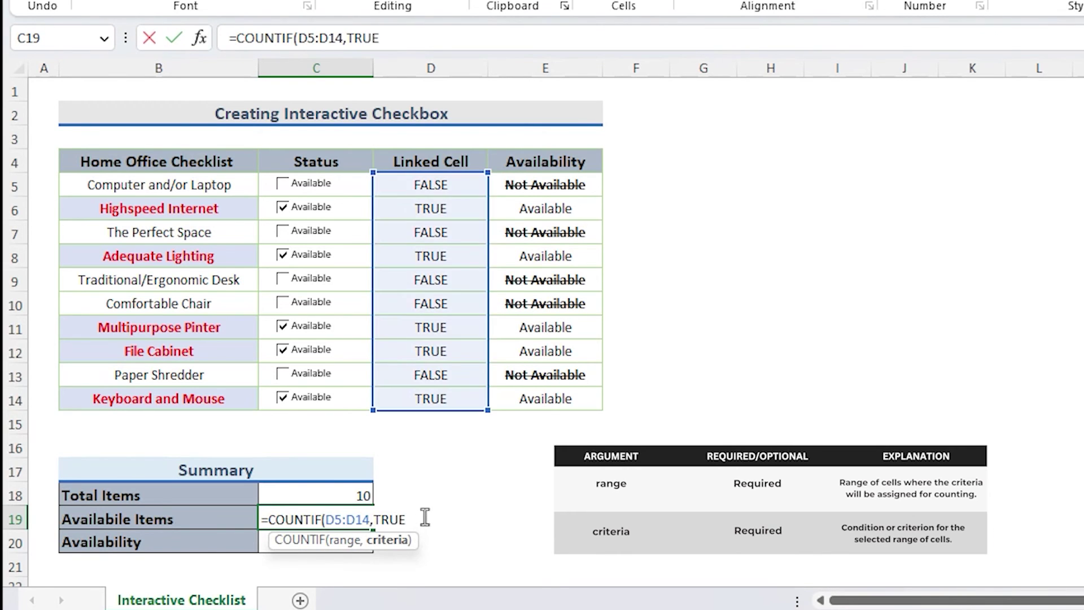
{"action": "type", "text": ")"}
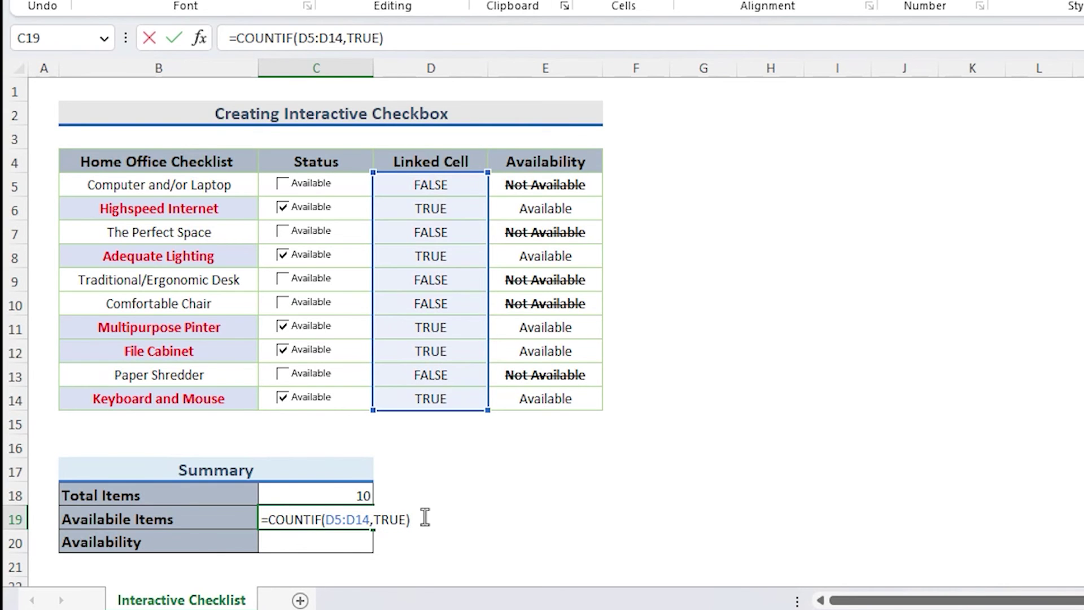
{"action": "key", "text": "Return"}
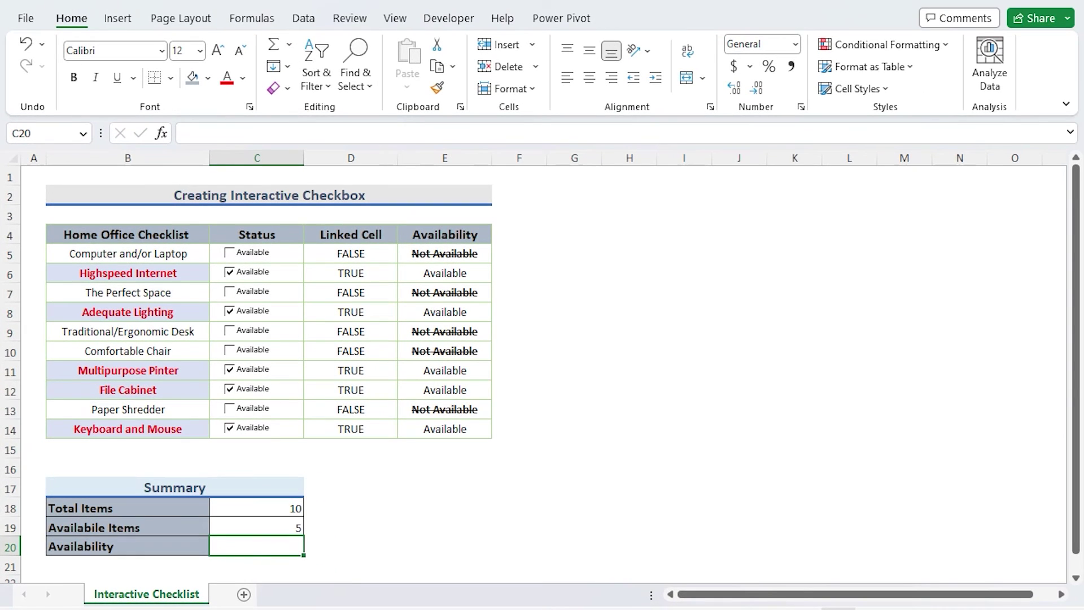
- Enter =C19/C18 in C20 so Availability reads 50.0%
{"action": "type", "text": "="}
{"action": "left_click", "coordinate": [259, 527]}
{"action": "type", "text": "/"}
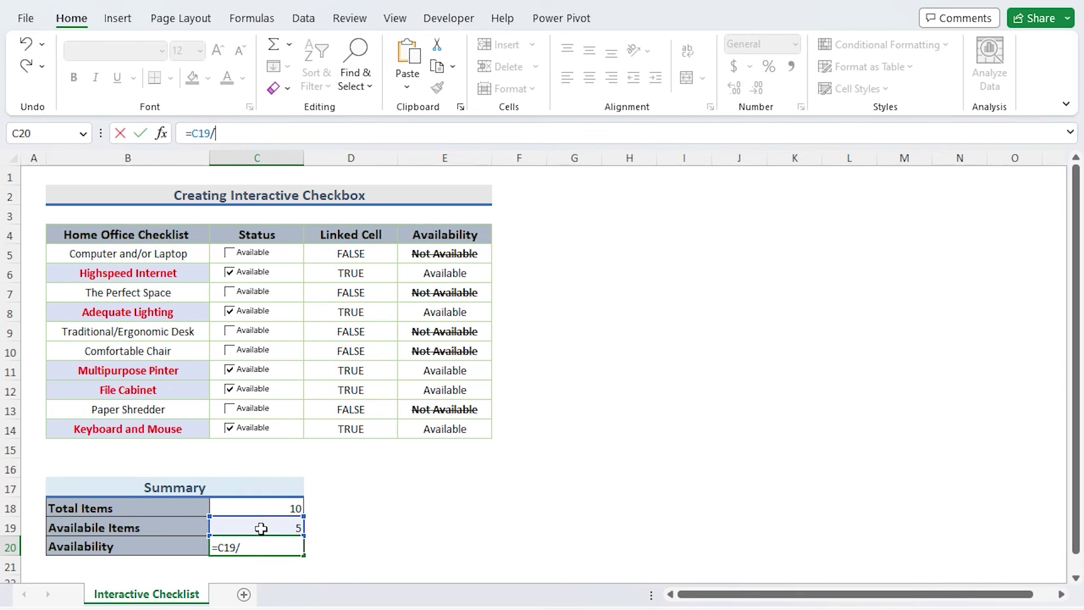
{"action": "left_click", "coordinate": [255, 506]}
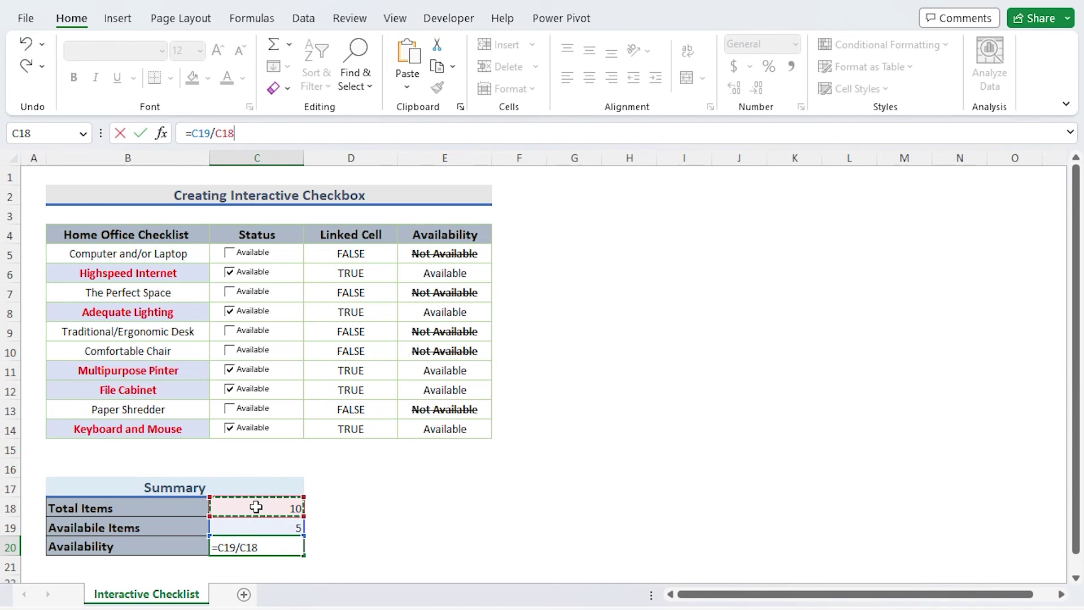
{"action": "key", "text": "Return"}
{"action": "left_click", "coordinate": [273, 545]}
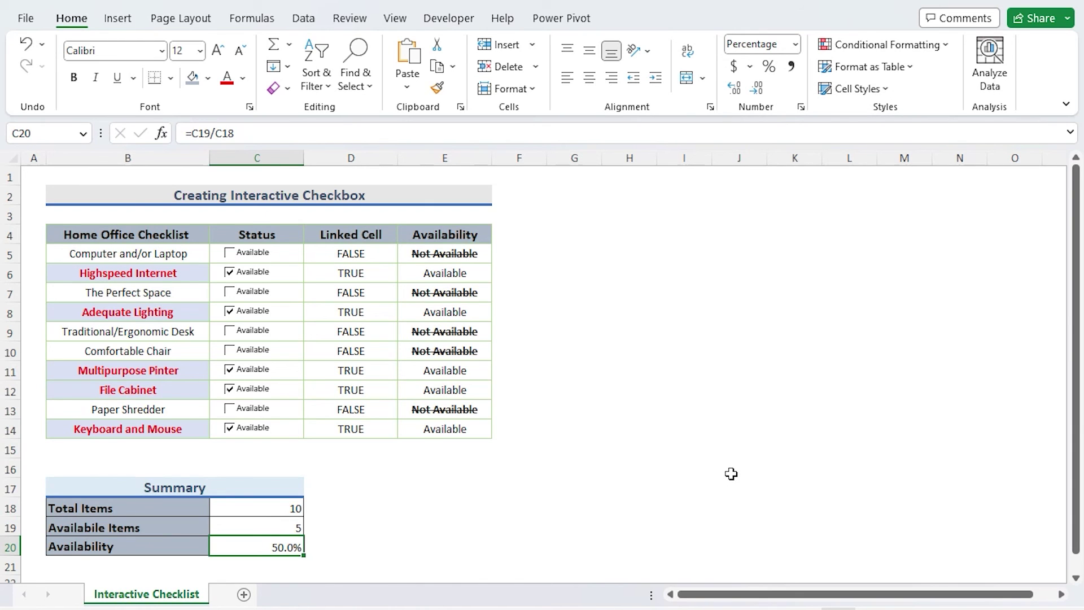
- Test-toggle the Laptop, Internet, Lighting, Chair and Printer checkboxes, restoring Laptop, Internet, Lighting and Printer
{"action": "left_click", "coordinate": [229, 254]}
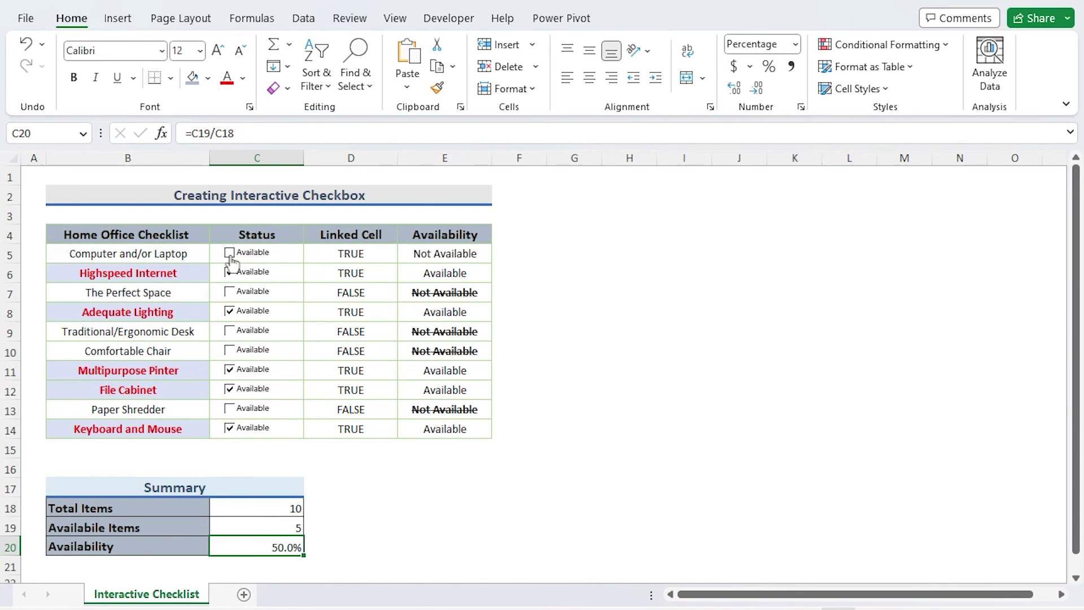
{"action": "left_click", "coordinate": [229, 255]}
{"action": "left_click", "coordinate": [229, 255]}
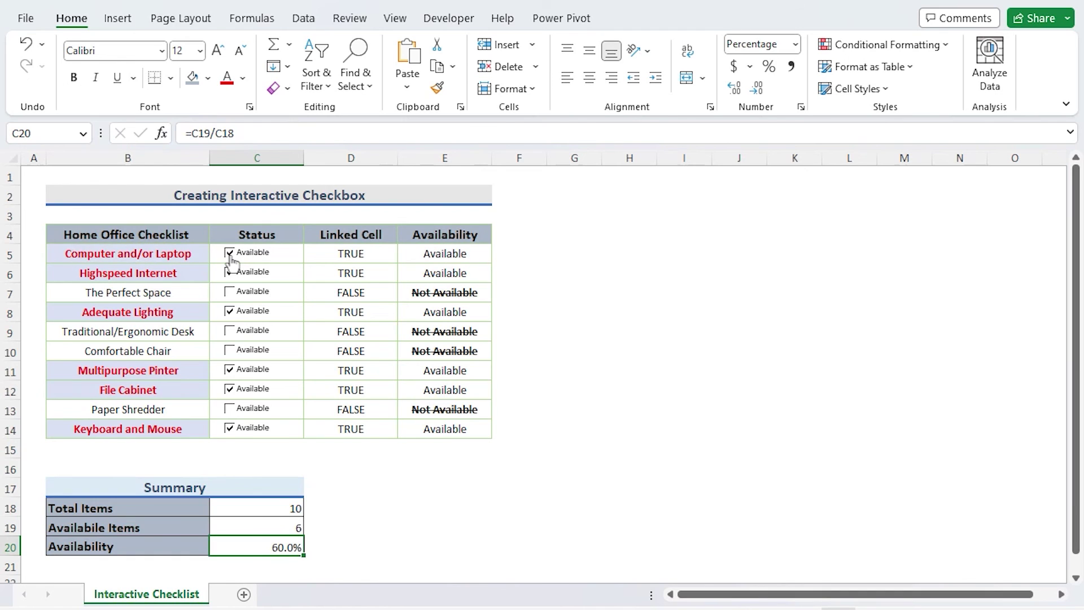
{"action": "left_click", "coordinate": [230, 256]}
{"action": "left_click", "coordinate": [229, 273]}
{"action": "left_click", "coordinate": [229, 273]}
{"action": "left_click", "coordinate": [229, 312]}
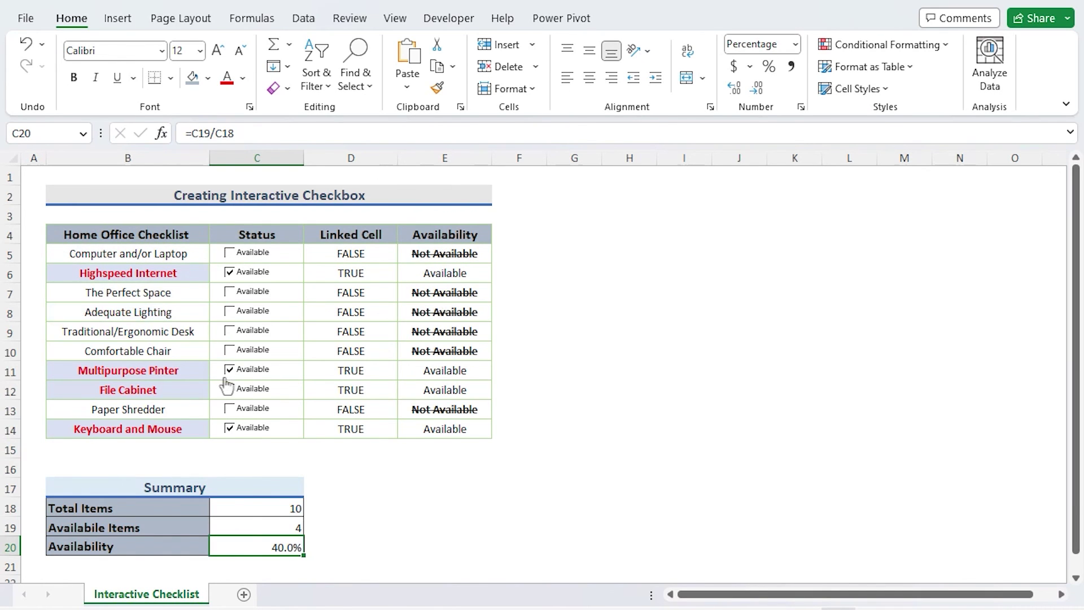
{"action": "left_click", "coordinate": [229, 370]}
{"action": "left_click", "coordinate": [229, 312]}
{"action": "left_click", "coordinate": [229, 350]}
{"action": "left_click", "coordinate": [229, 370]}
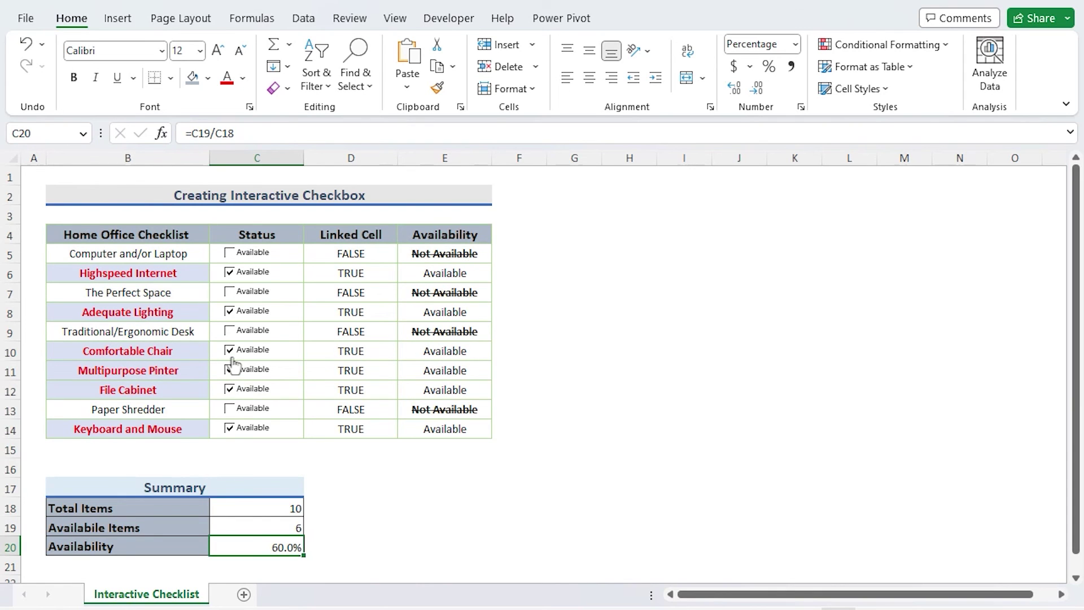
- Check Comfortable Chair so the summary shows 6 available items and 60.0%
{"action": "left_click", "coordinate": [230, 351]}
{"action": "left_click", "coordinate": [231, 352]}
{"action": "left_click", "coordinate": [479, 354]}
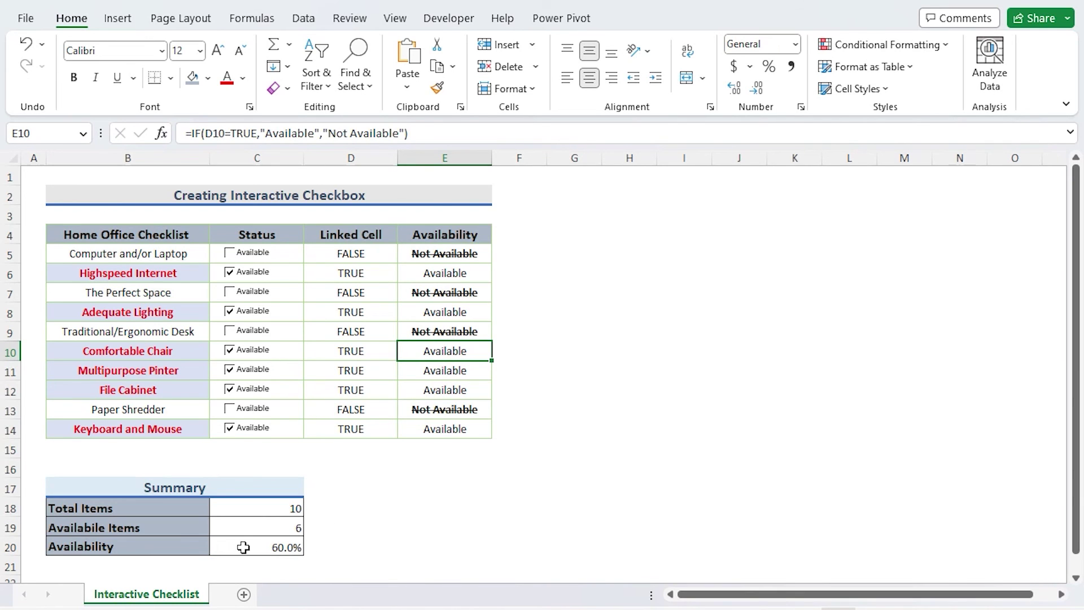
{"action": "left_click", "coordinate": [260, 546]}
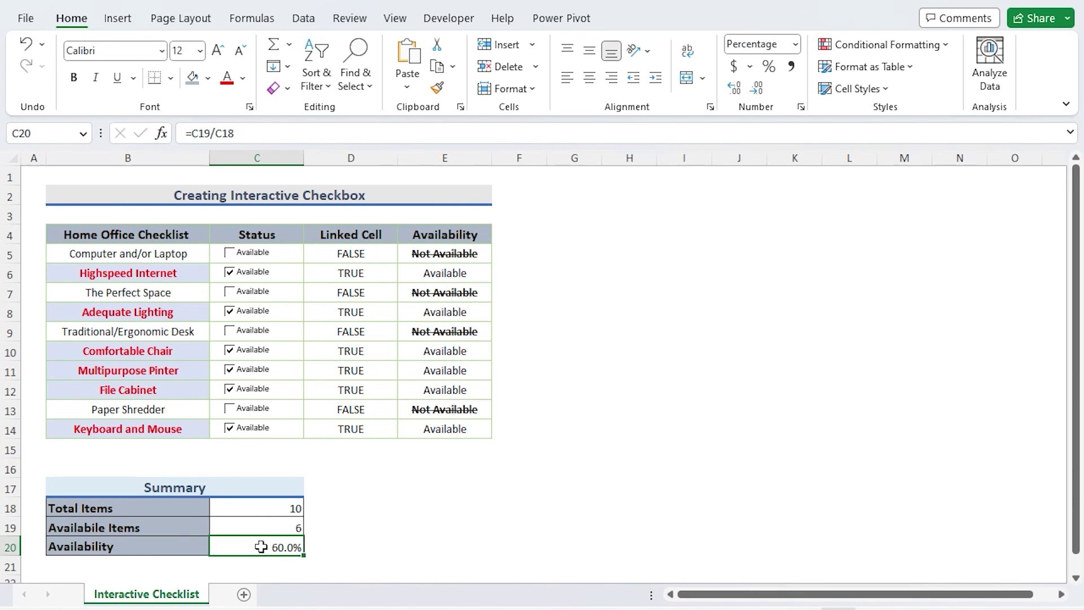